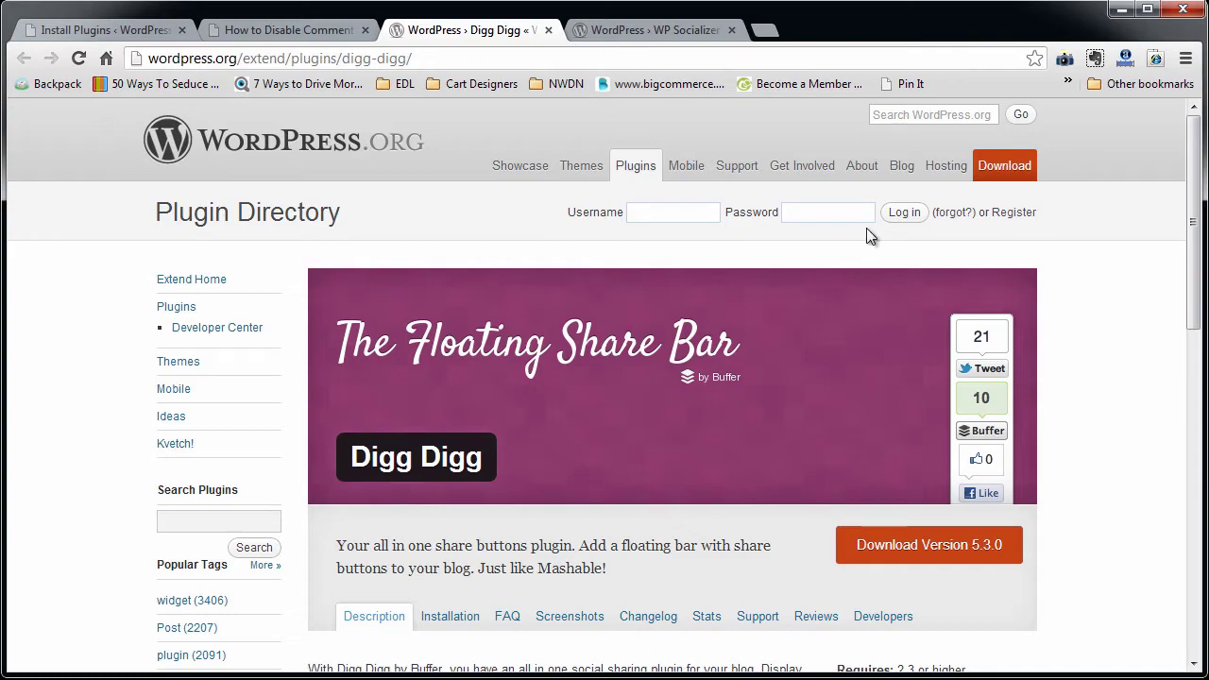
Compare the download figures on the Digg Digg and WP Socializer plugin directory pages
left_click(648, 31)
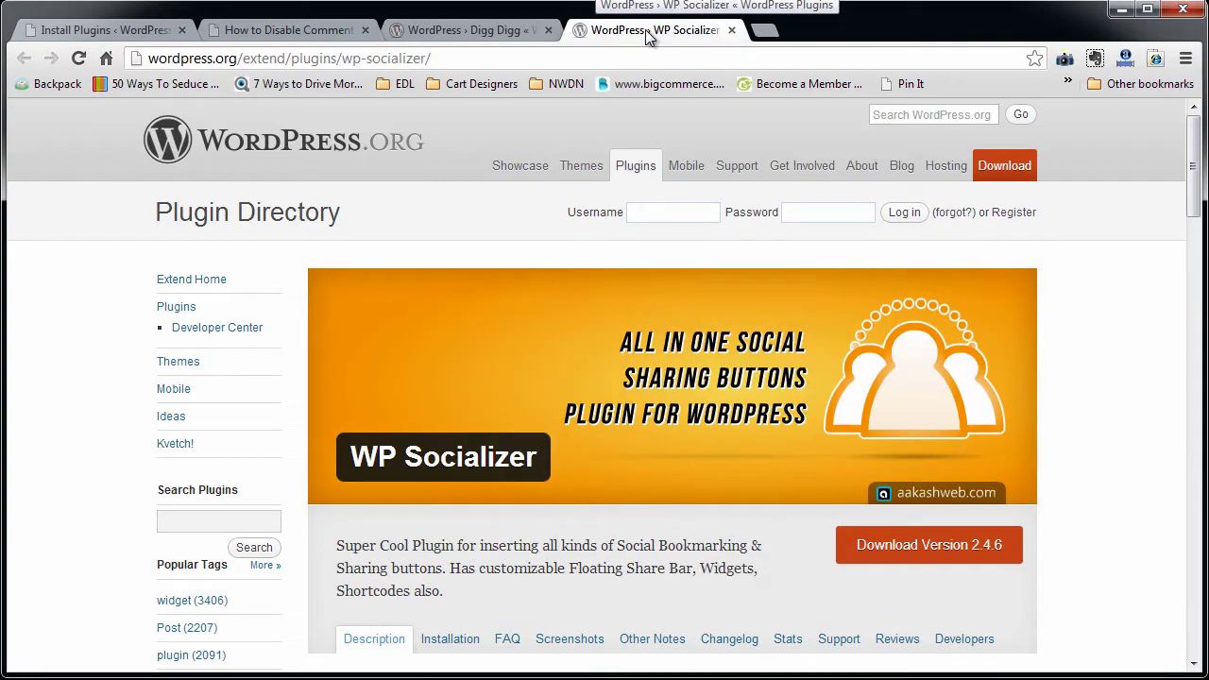
left_click(504, 23)
scroll(705, 377, "down", 2)
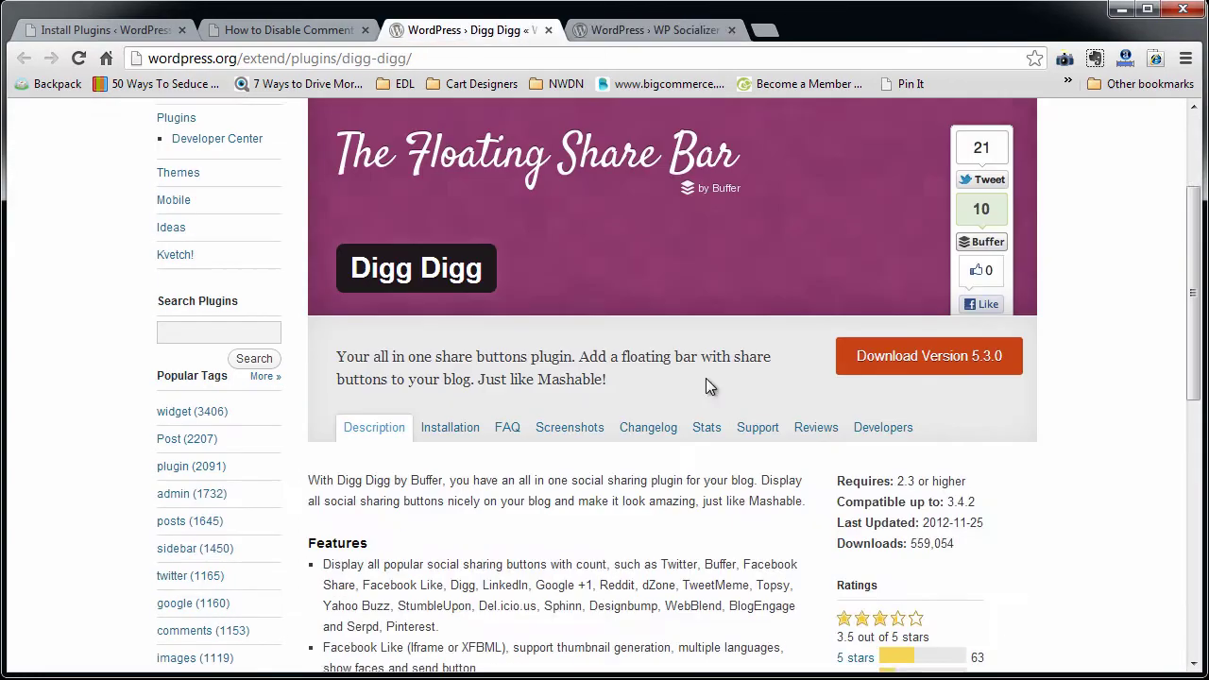
scroll(706, 378, "down", 3)
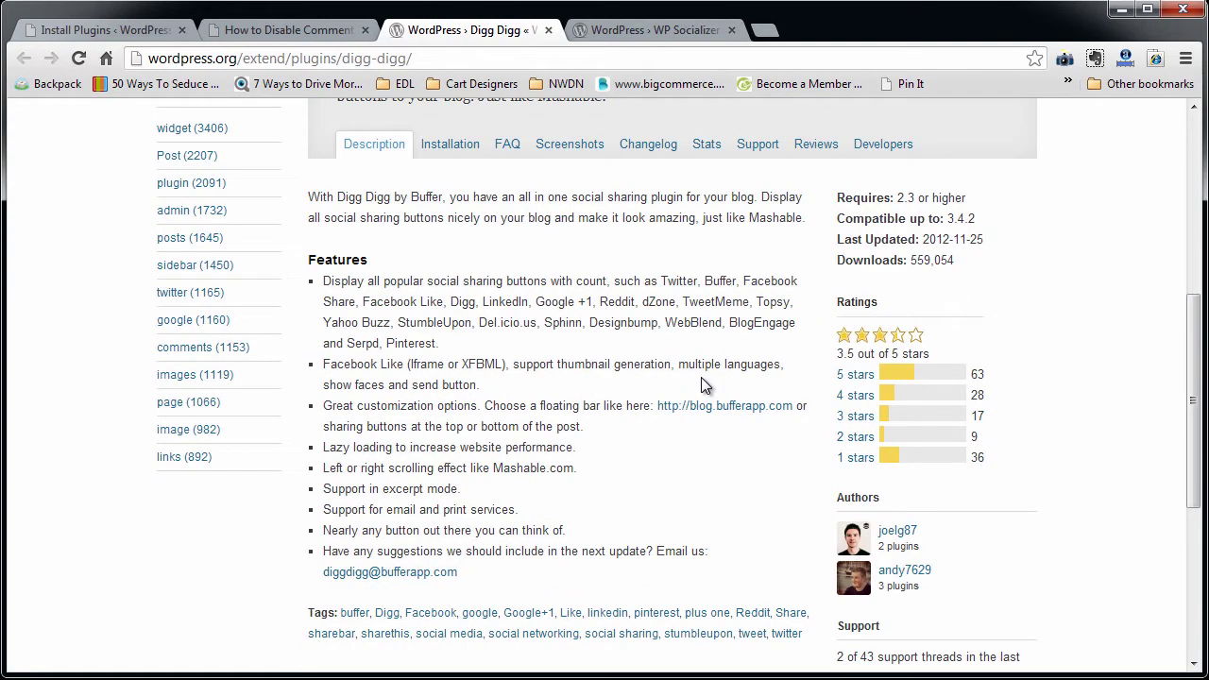
left_click_drag(910, 261, 973, 264)
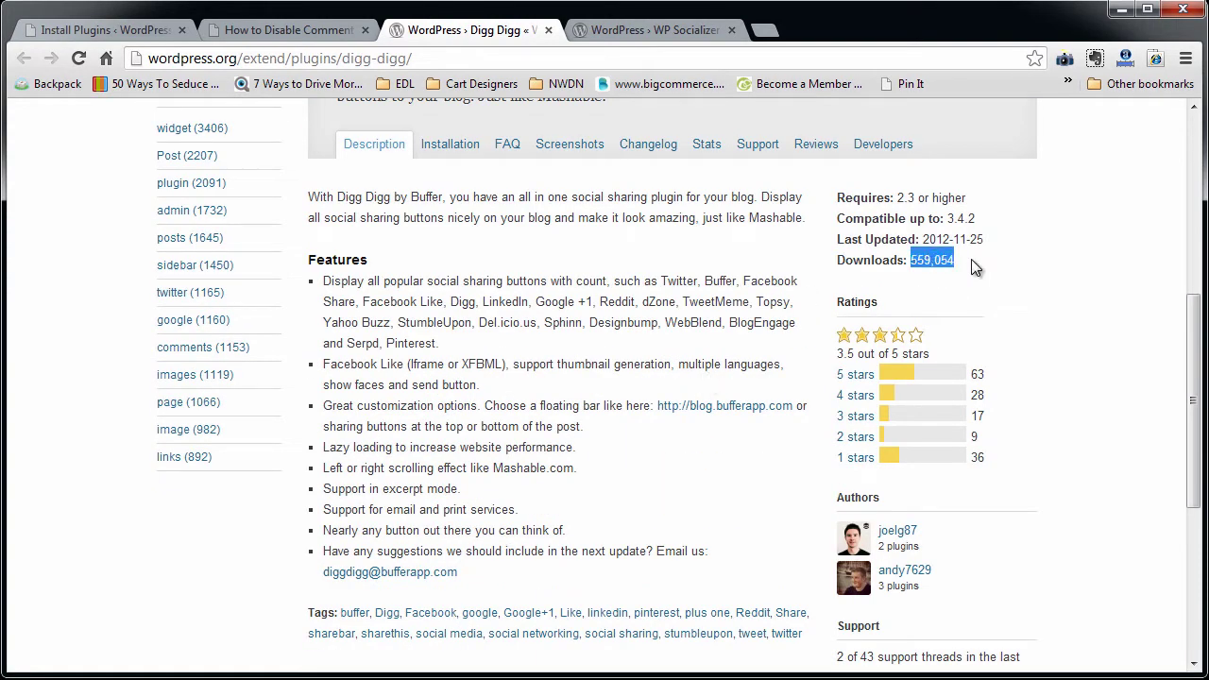
left_click(658, 34)
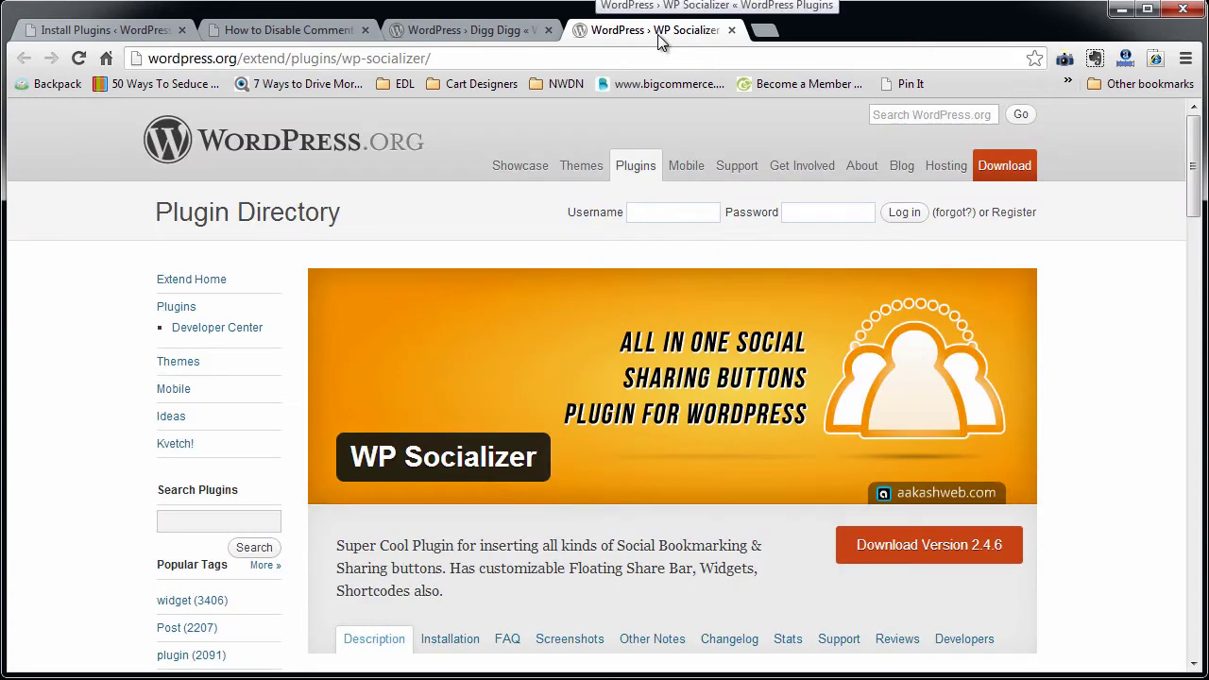
scroll(760, 386, "down", 4)
left_click(953, 383)
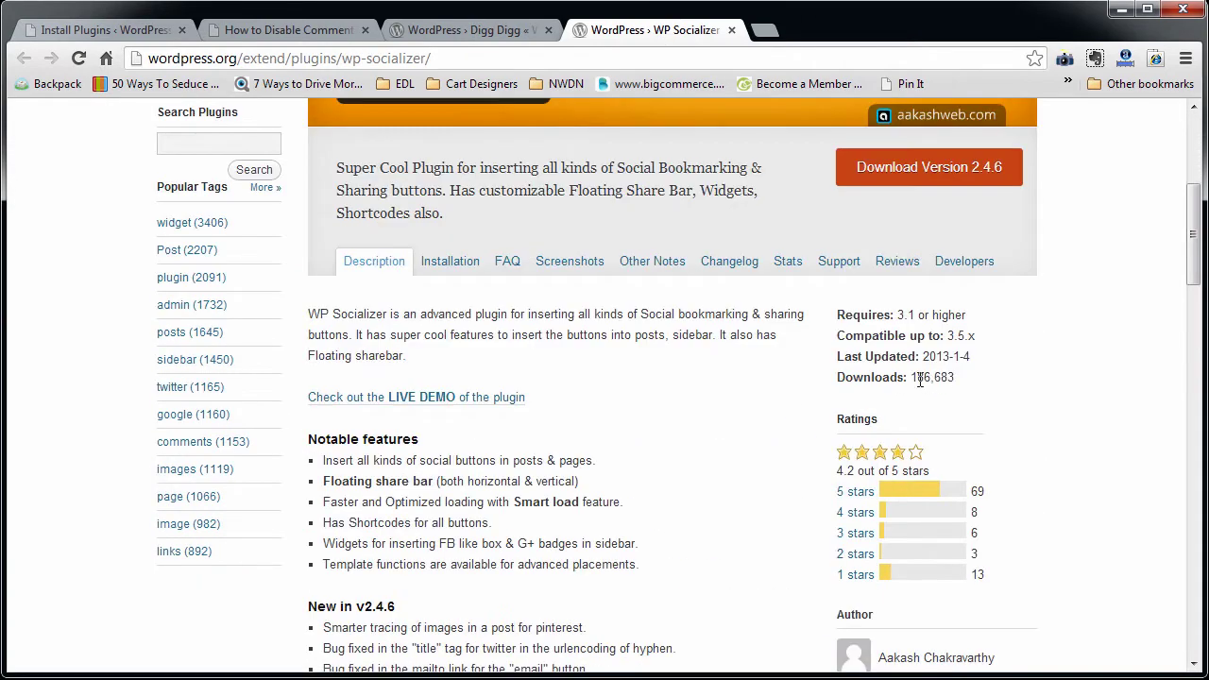
left_click_drag(919, 378, 958, 383)
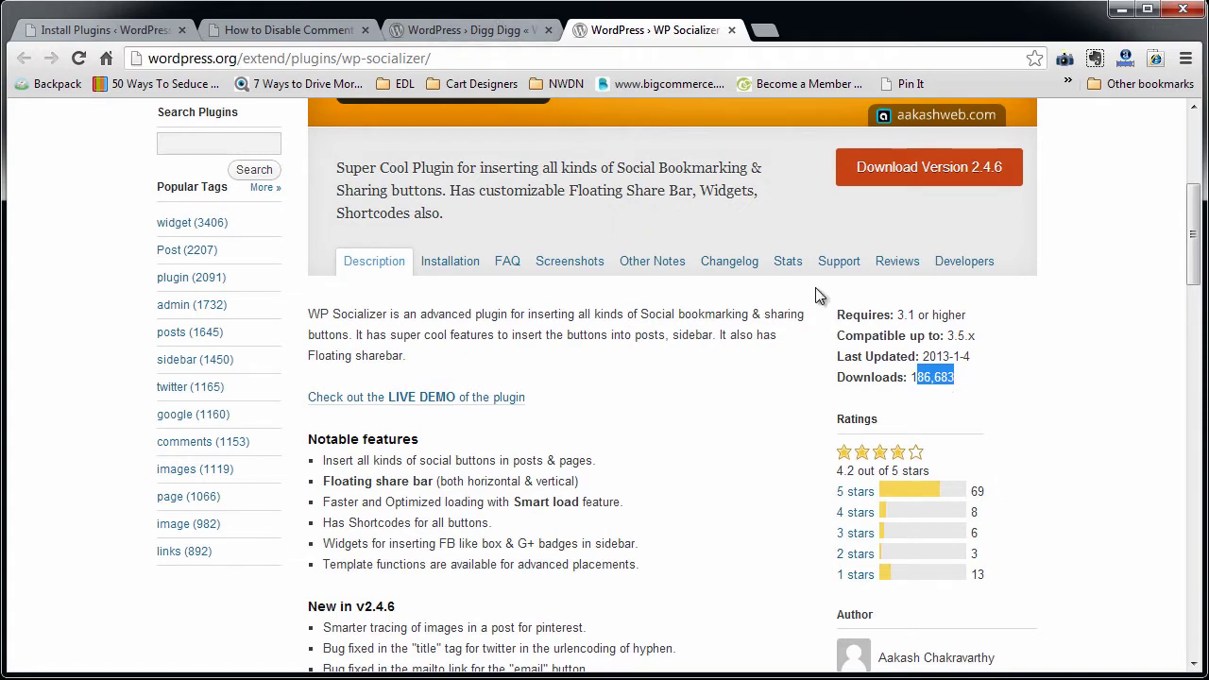
Compare the star rating breakdowns of Digg Digg and WP Socializer on their plugin directory pages
left_click(499, 31)
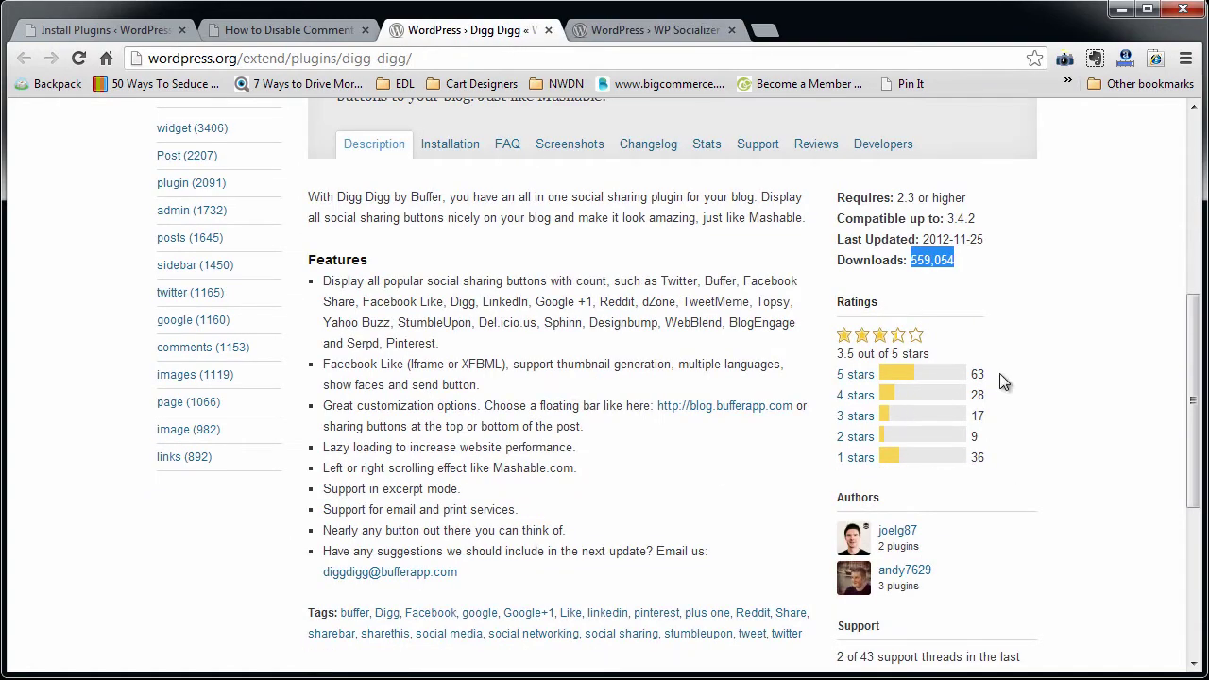
left_click_drag(999, 374, 1050, 448)
scroll(1044, 449, "up", 2)
left_click(1070, 479)
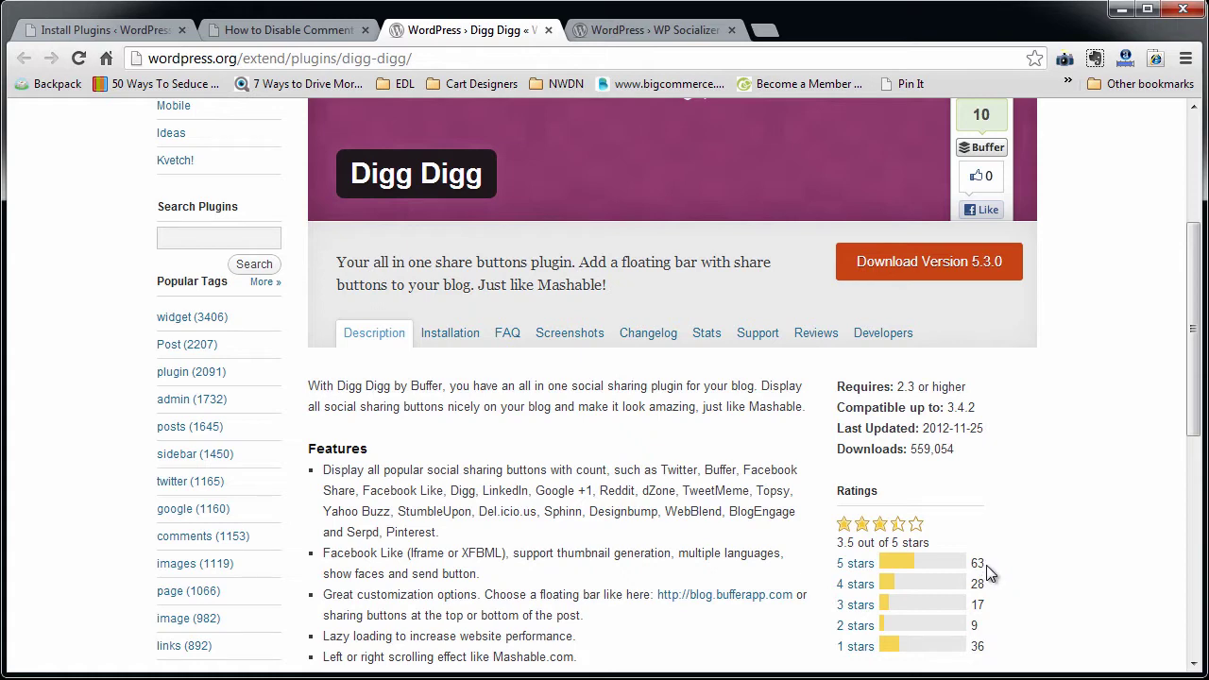
left_click(655, 32)
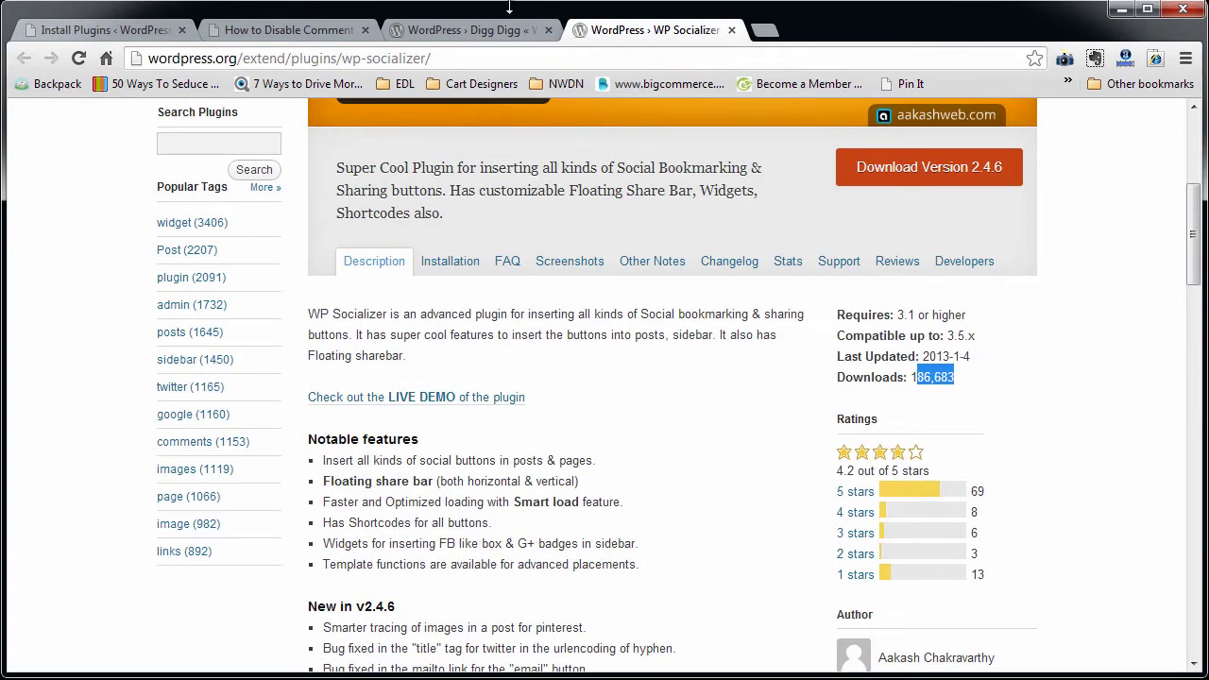
left_click(492, 30)
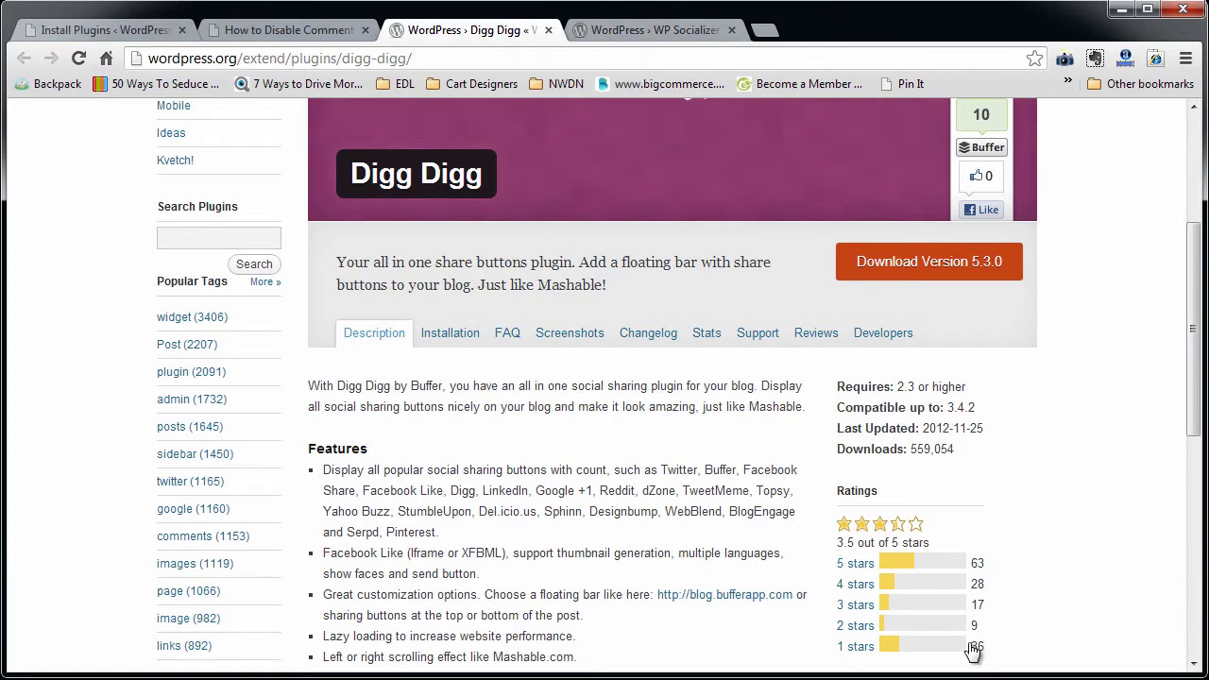
left_click(659, 32)
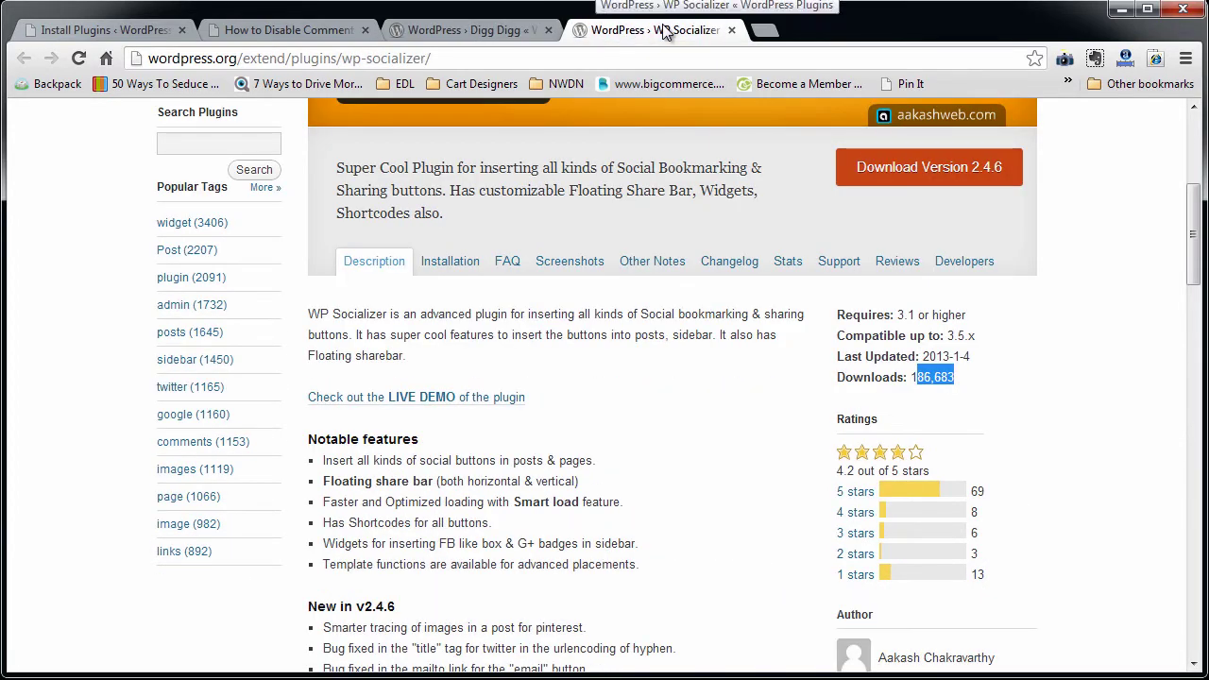
left_click_drag(538, 394, 309, 300)
left_click(630, 379)
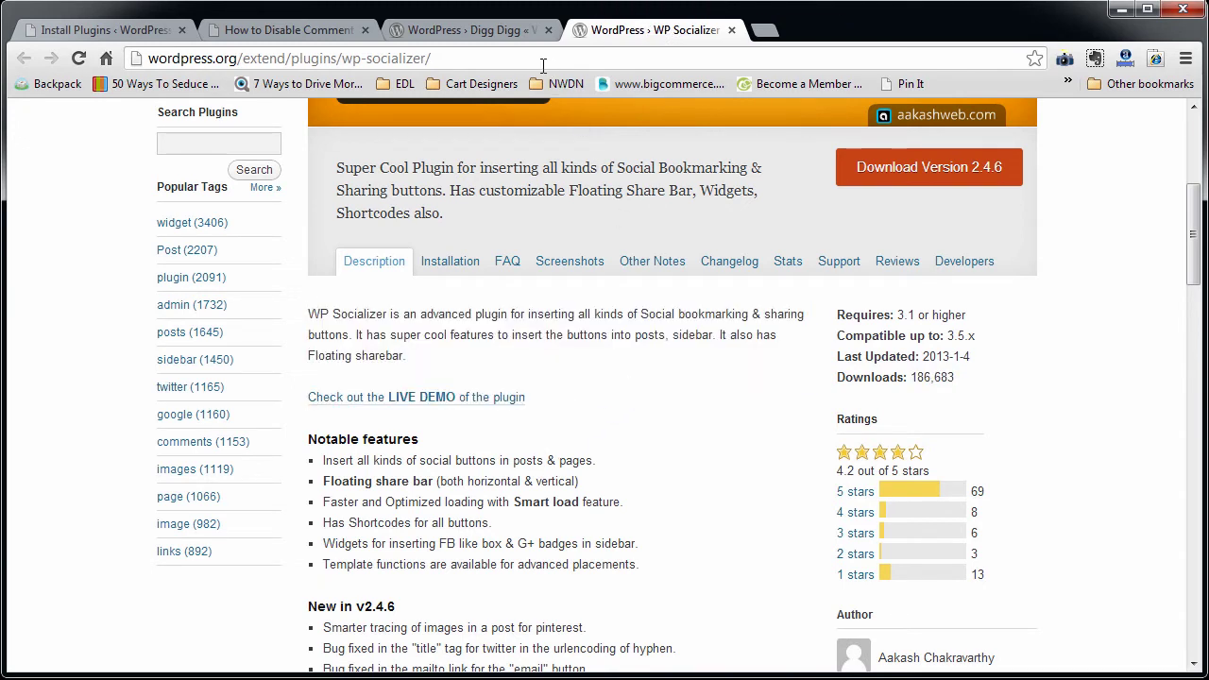
left_click(496, 30)
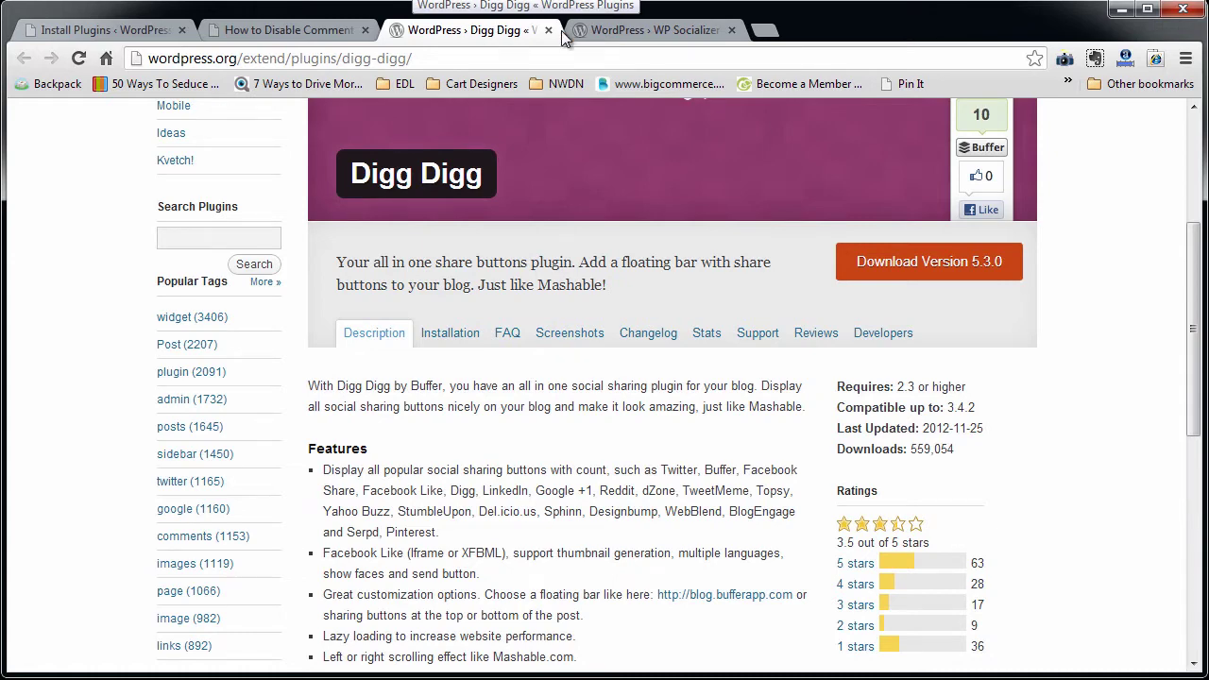
Open Digg Digg's Global Configuration in the WordPress admin and examine its Facebook Like settings
left_click(94, 30)
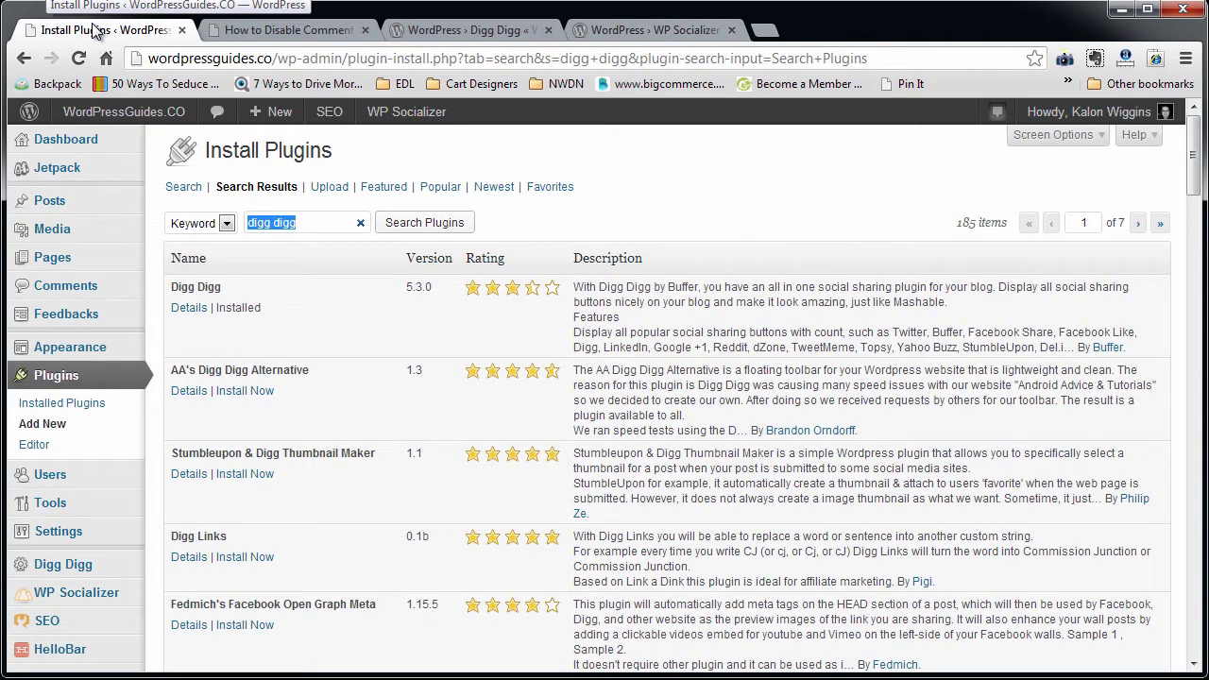
left_click(92, 574)
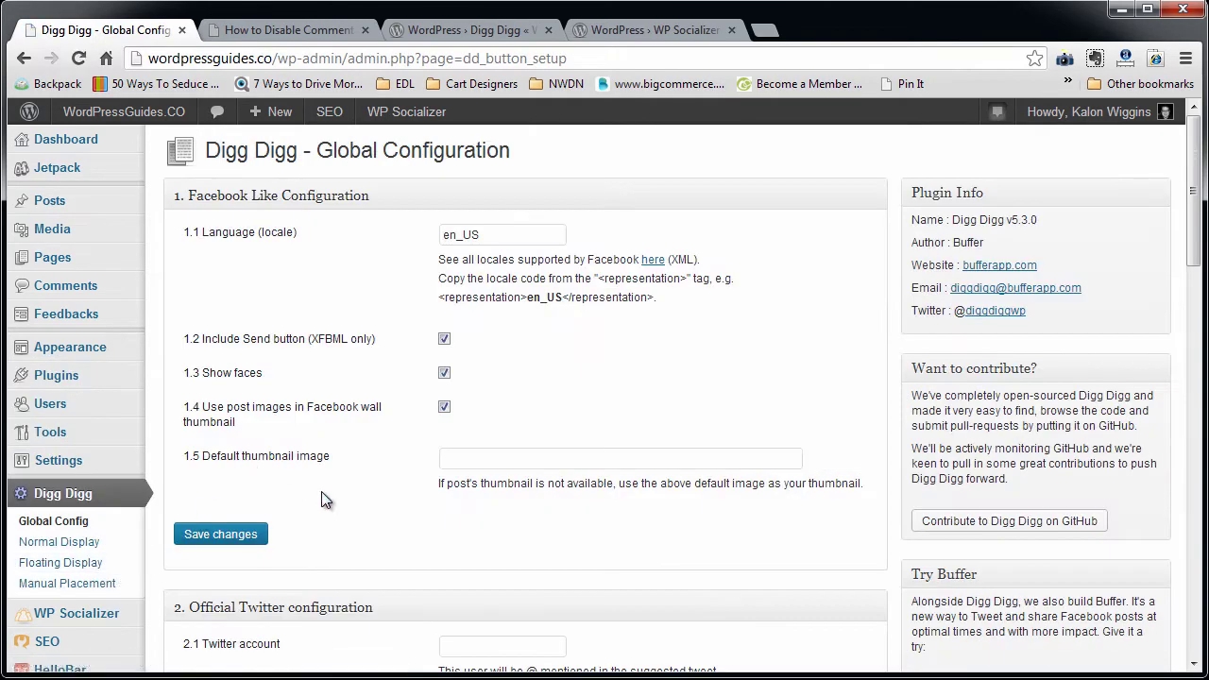
scroll(526, 449, "down", 1)
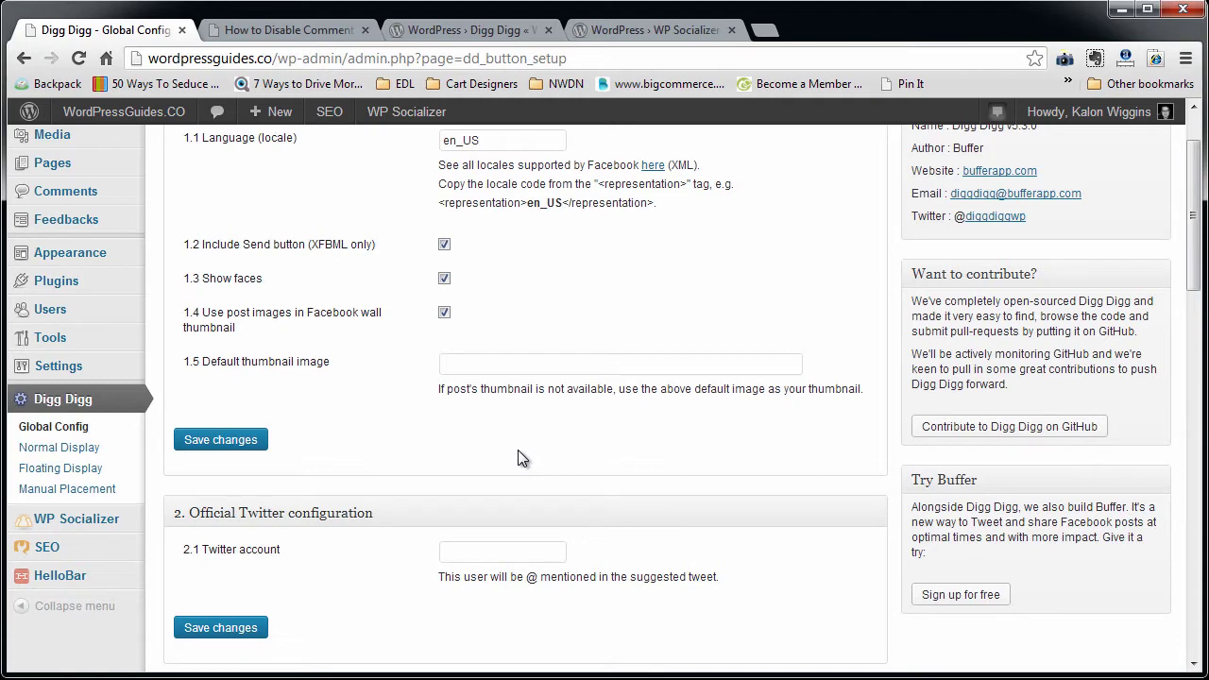
scroll(519, 449, "up", 1)
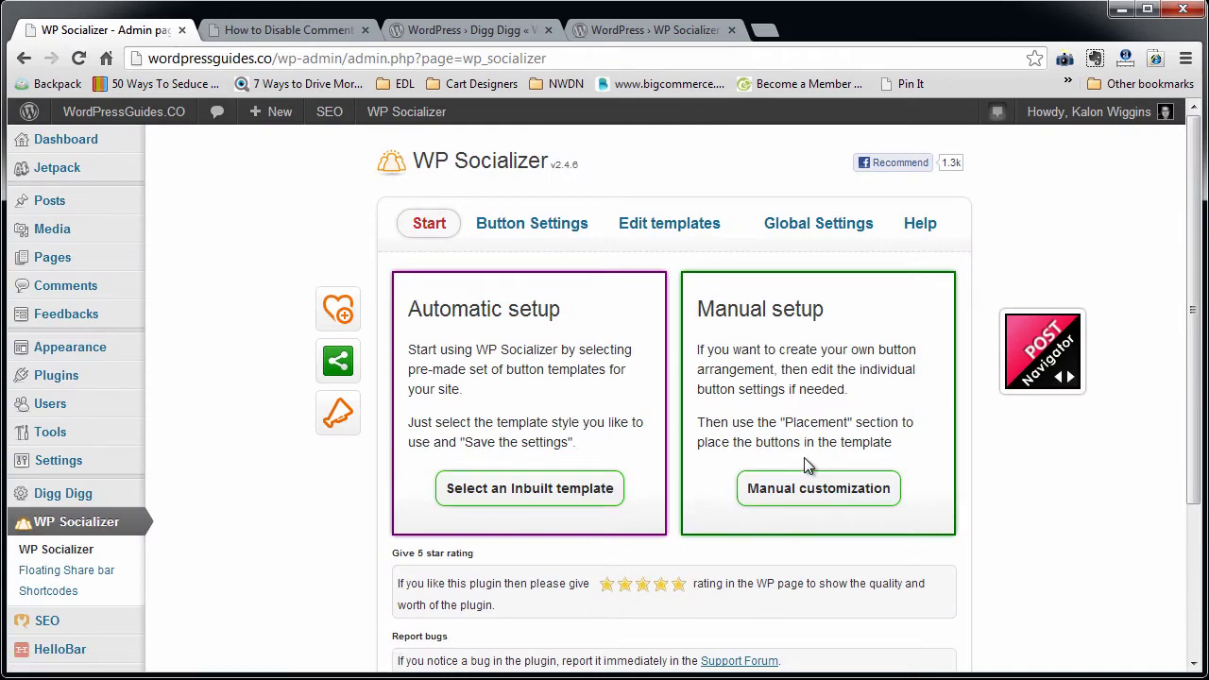
Open Digg Digg's Normal Display configuration and examine its button selection table, including the integration types offered for Twitter
left_click(47, 499)
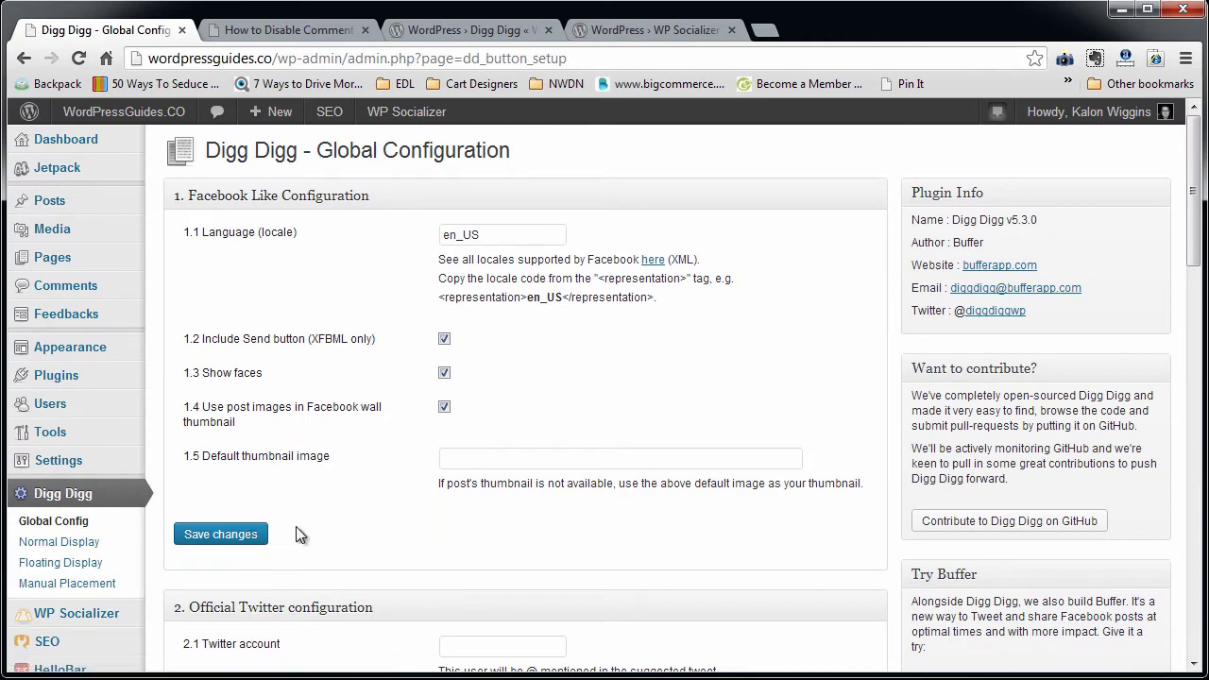
left_click(99, 541)
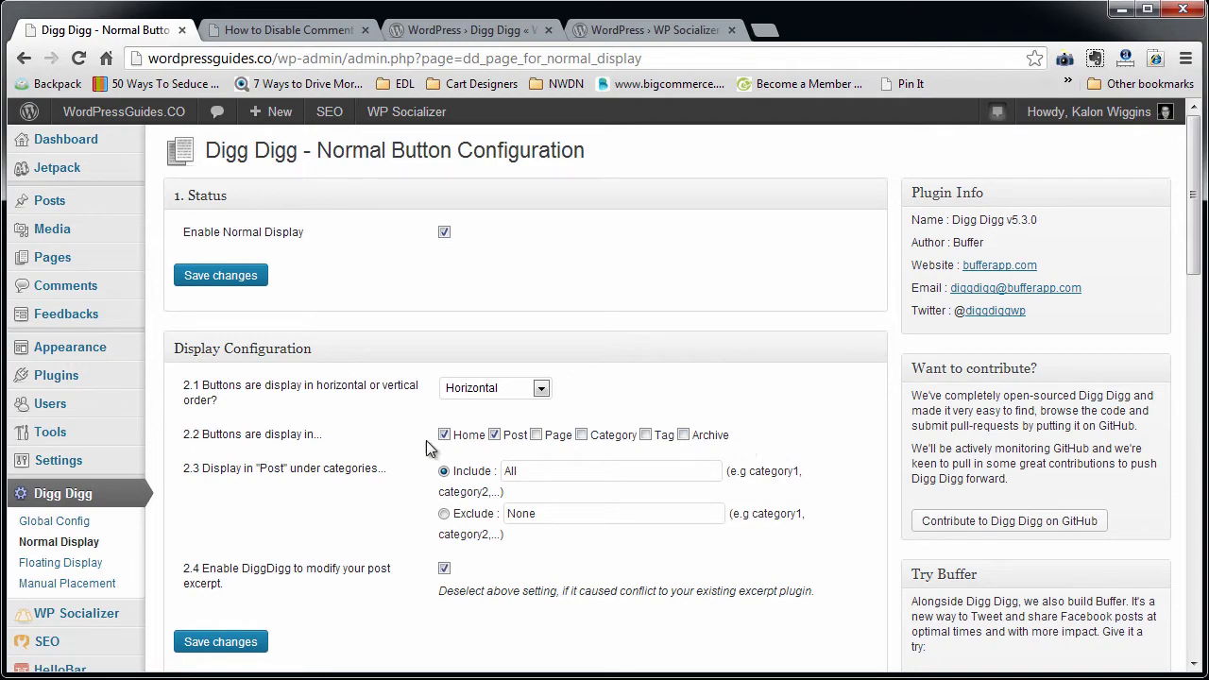
scroll(432, 464, "down", 6)
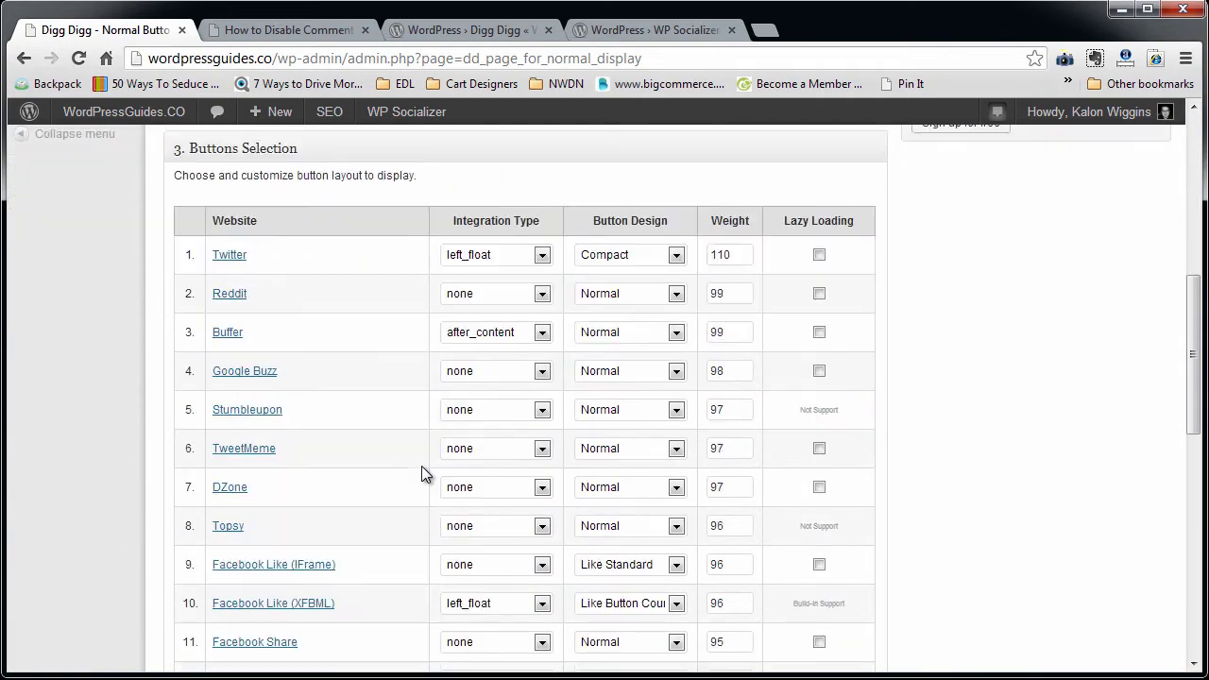
left_click(498, 256)
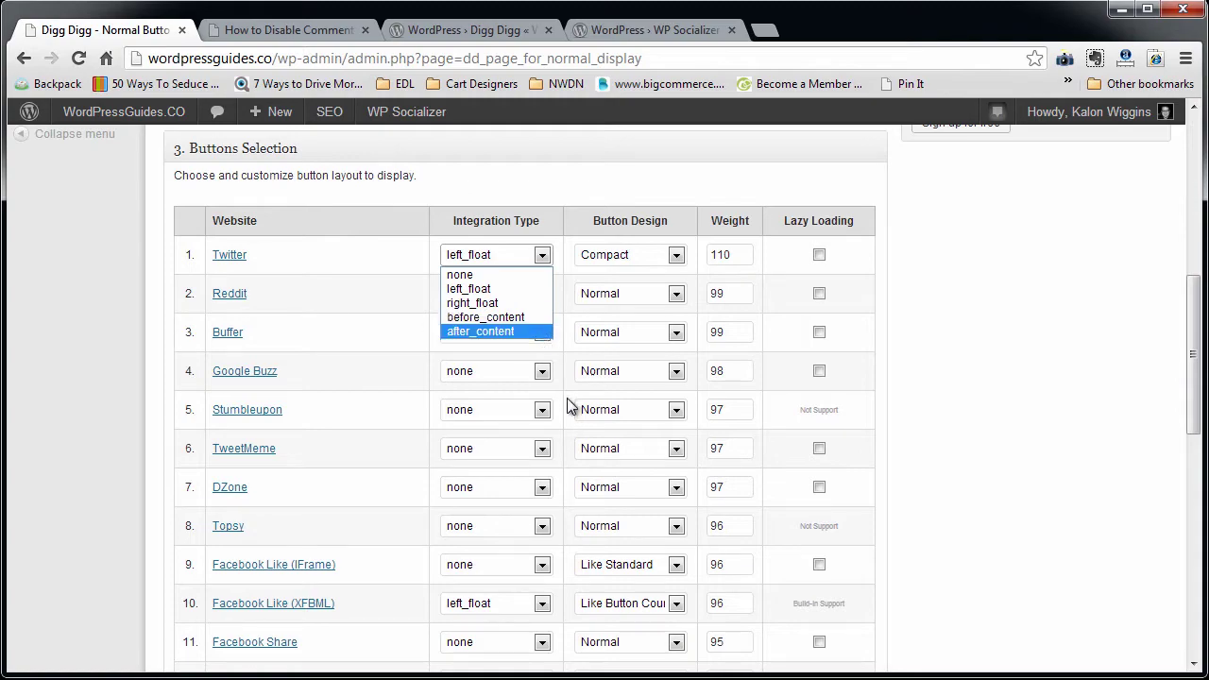
scroll(567, 397, "down", 8)
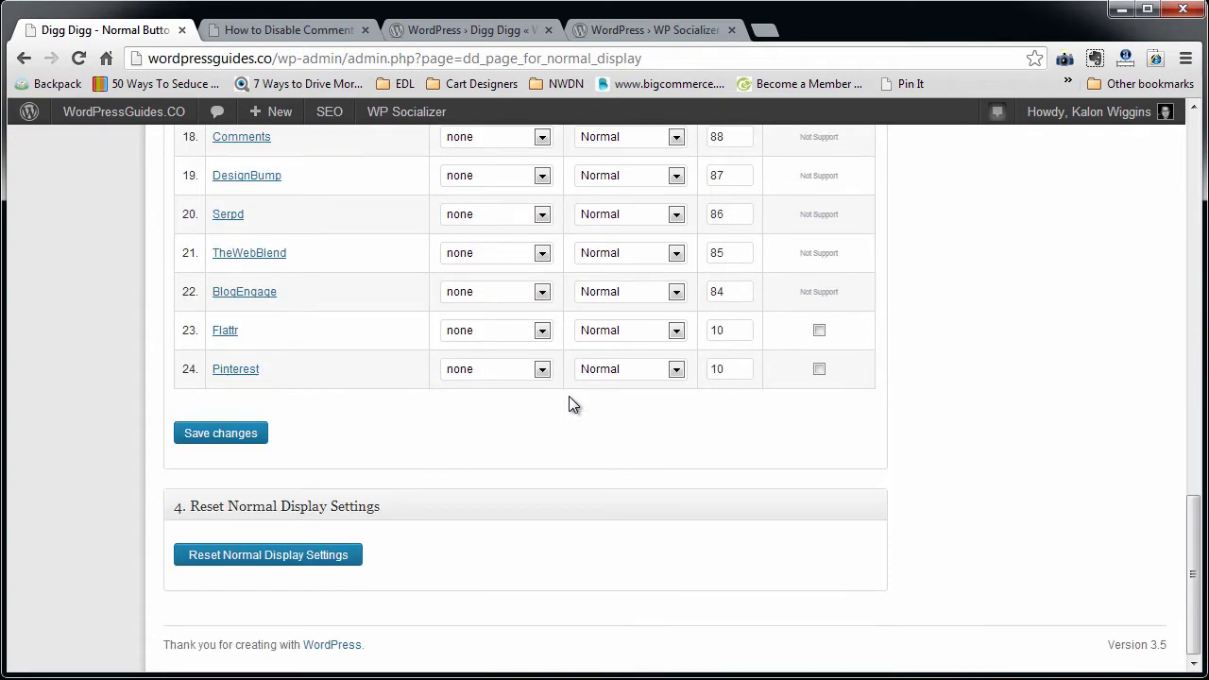
scroll(570, 396, "up", 14)
scroll(570, 394, "down", 4)
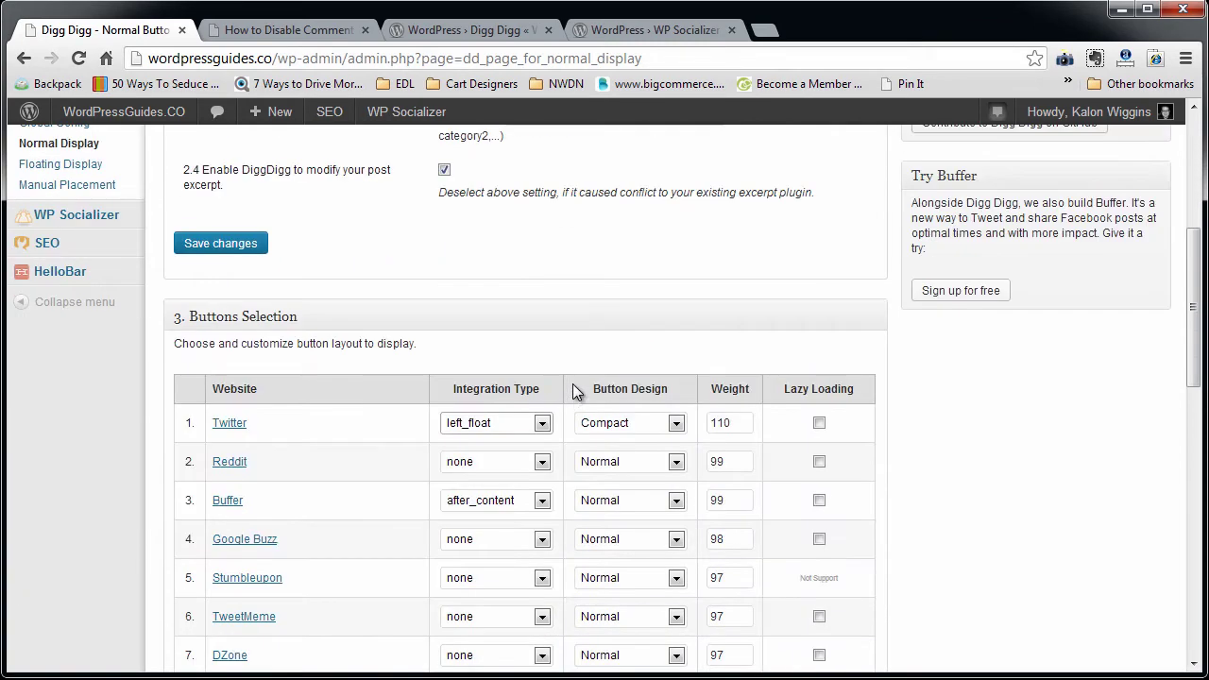
Open WP Socializer's manual customization and view the list of button properties
left_click(74, 217)
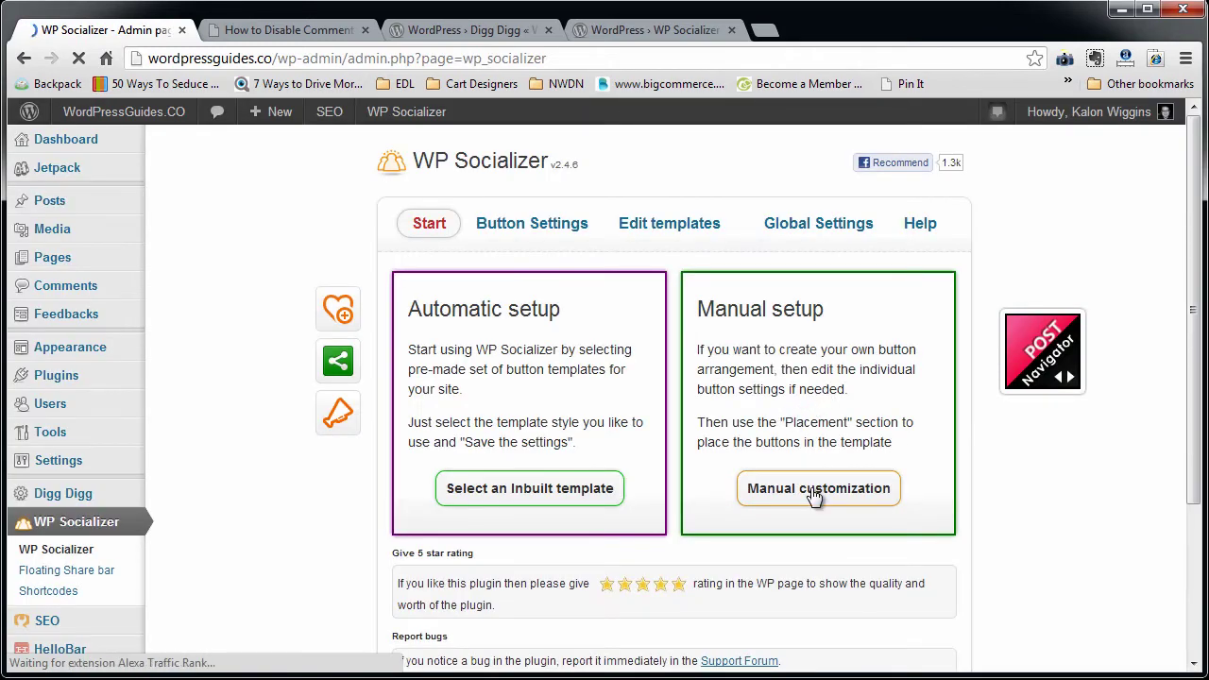
left_click(808, 487)
scroll(524, 406, "up", 2)
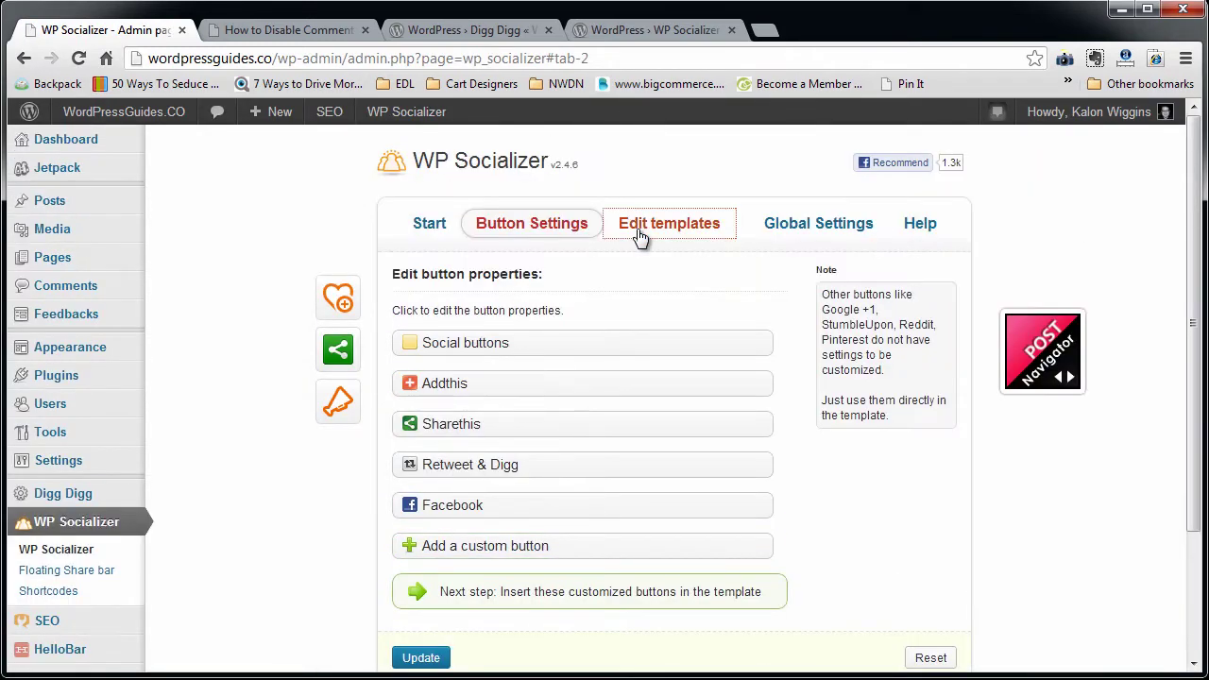
Examine the code, display locations and content position options of WP Socializer's Template 1 and Template 2
left_click(639, 233)
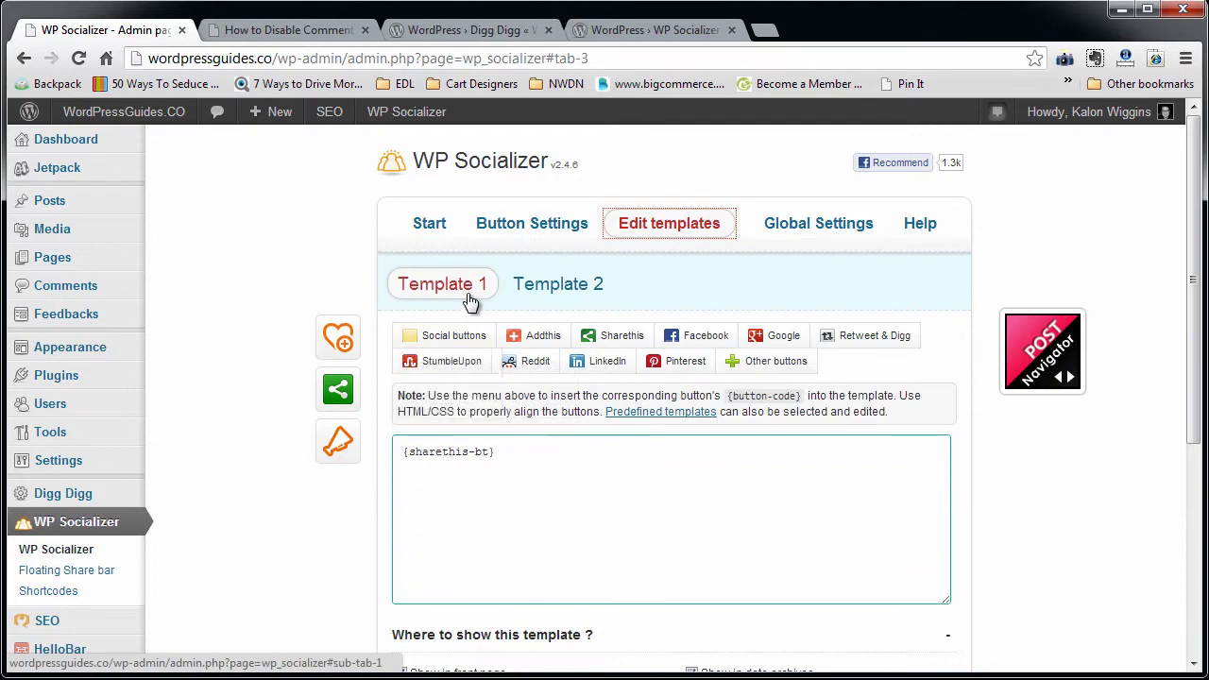
scroll(444, 491, "down", 4)
scroll(416, 453, "up", 4)
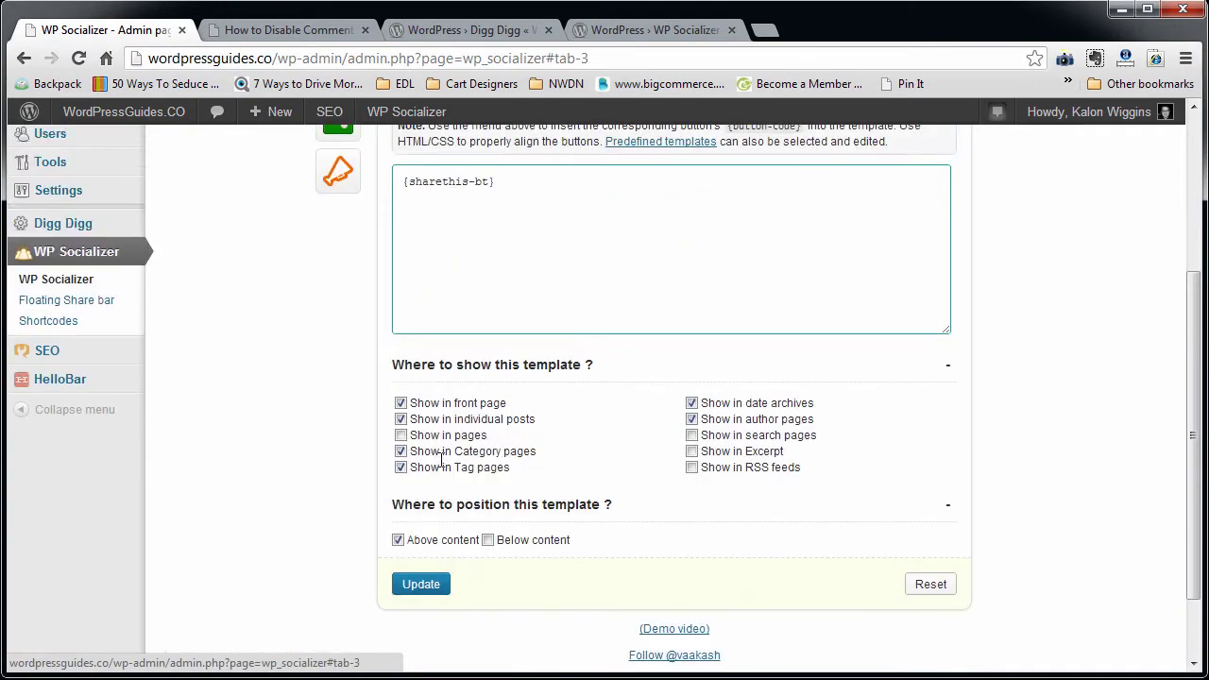
left_click(566, 284)
scroll(521, 505, "down", 3)
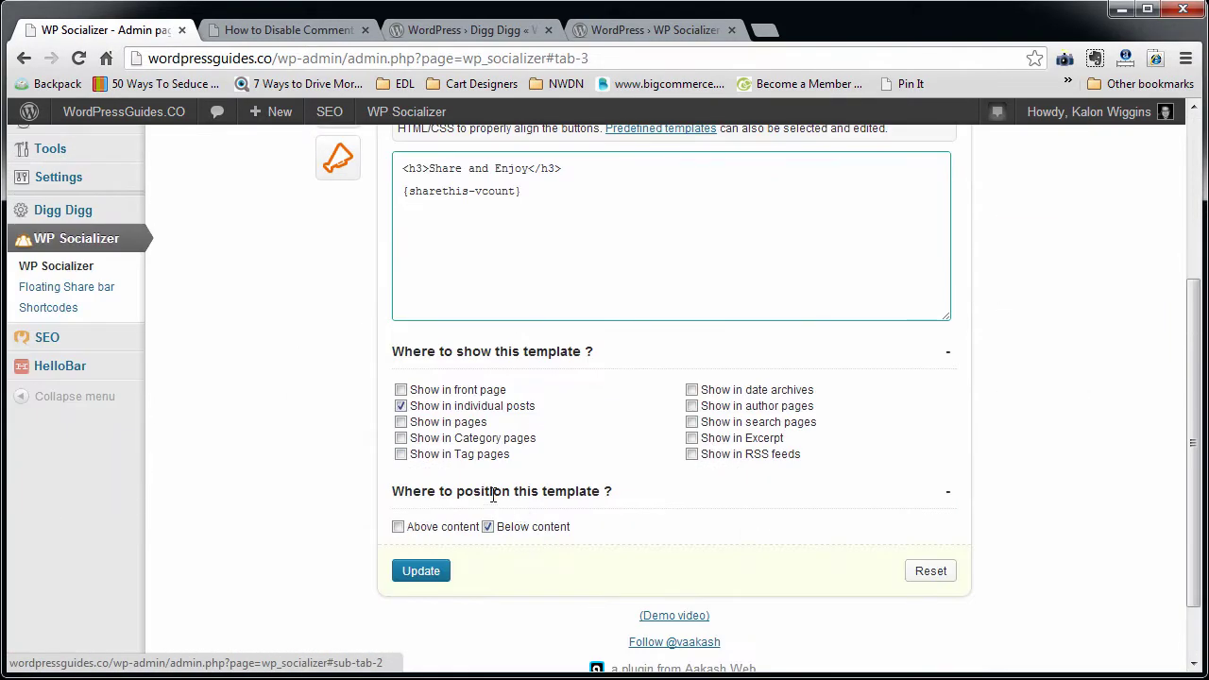
left_click(488, 526)
scroll(547, 281, "up", 1)
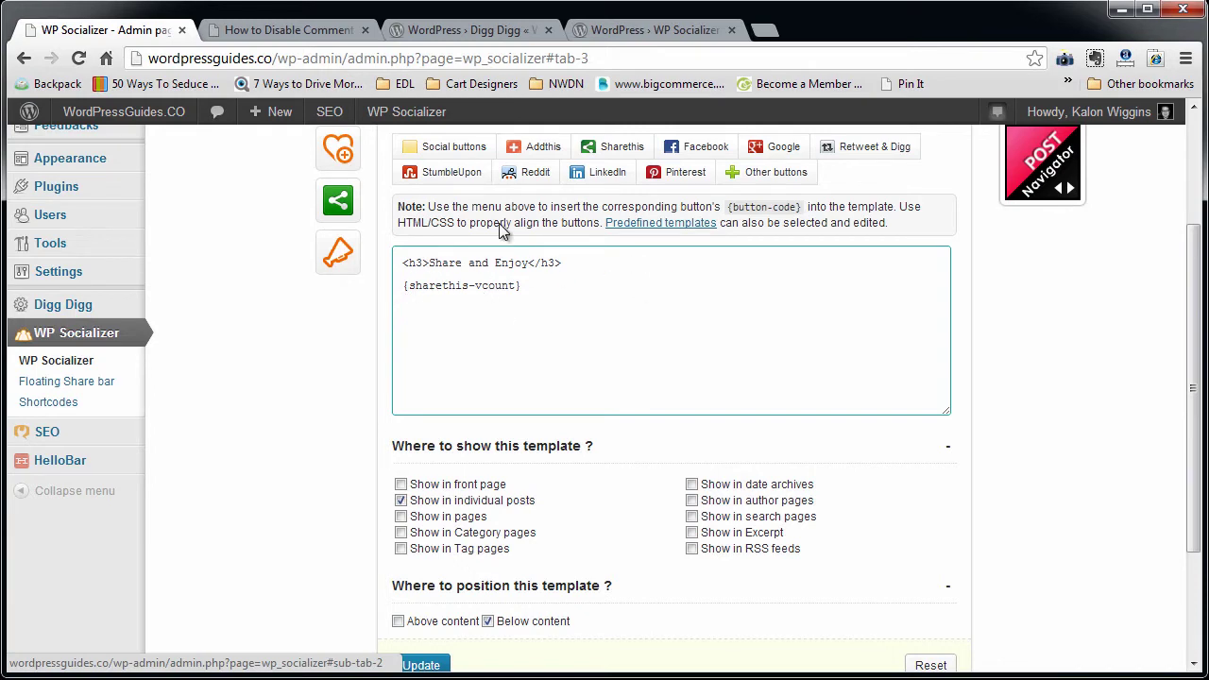
Open Digg Digg's Global Configuration and examine the Twitter account field and its note about mentions in suggested tweets
mouse_move(66, 311)
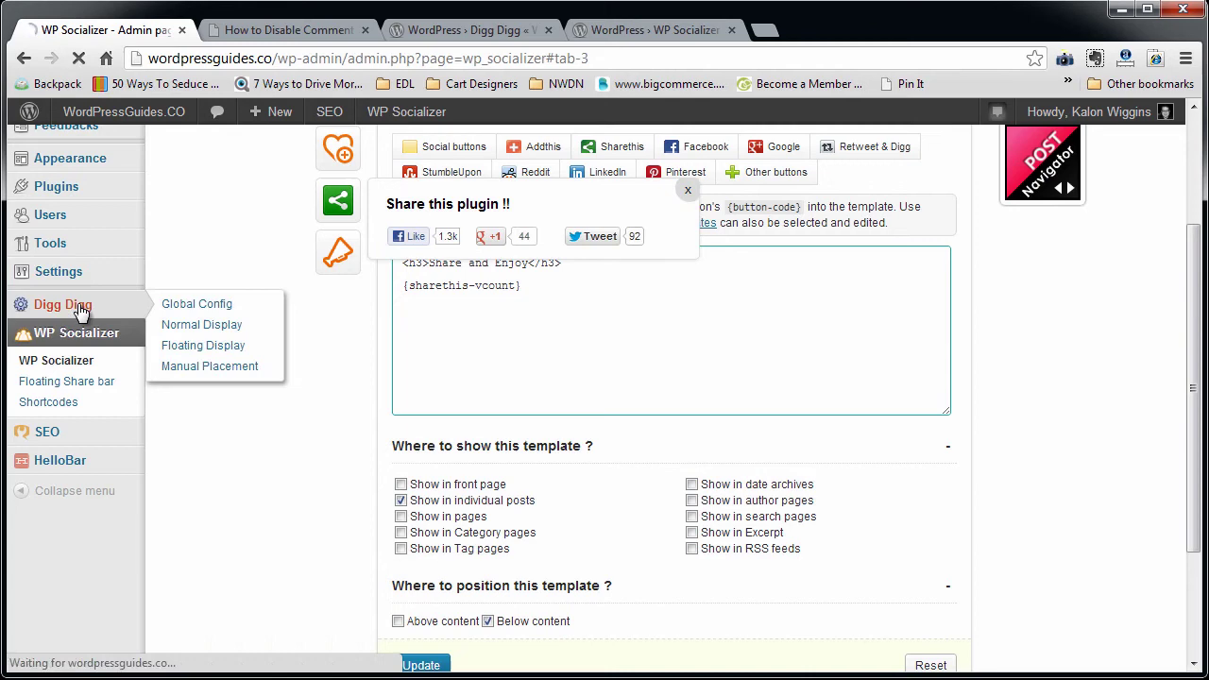
left_click(210, 304)
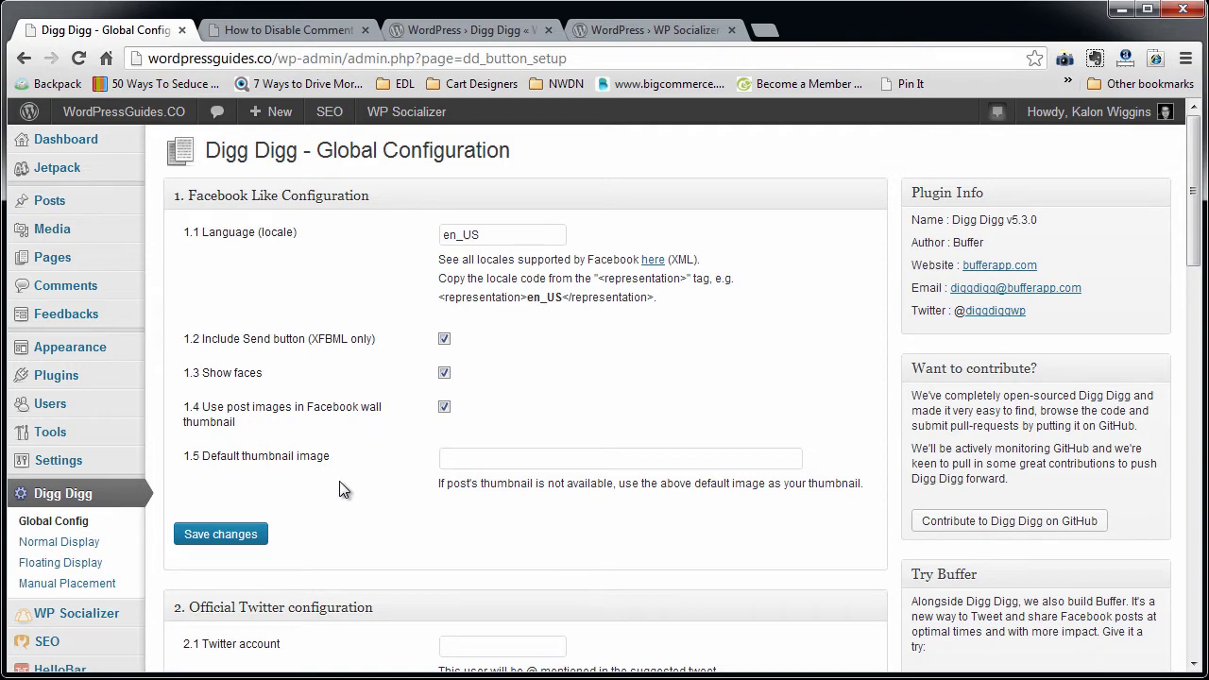
scroll(351, 477, "down", 3)
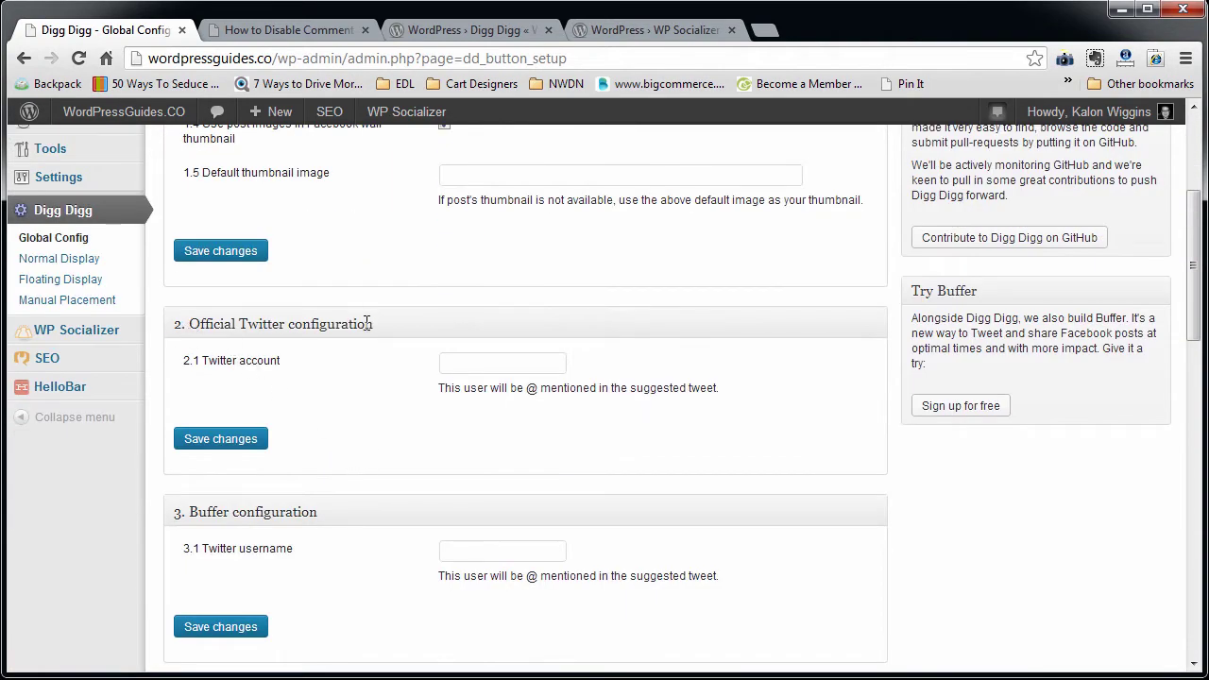
left_click(478, 364)
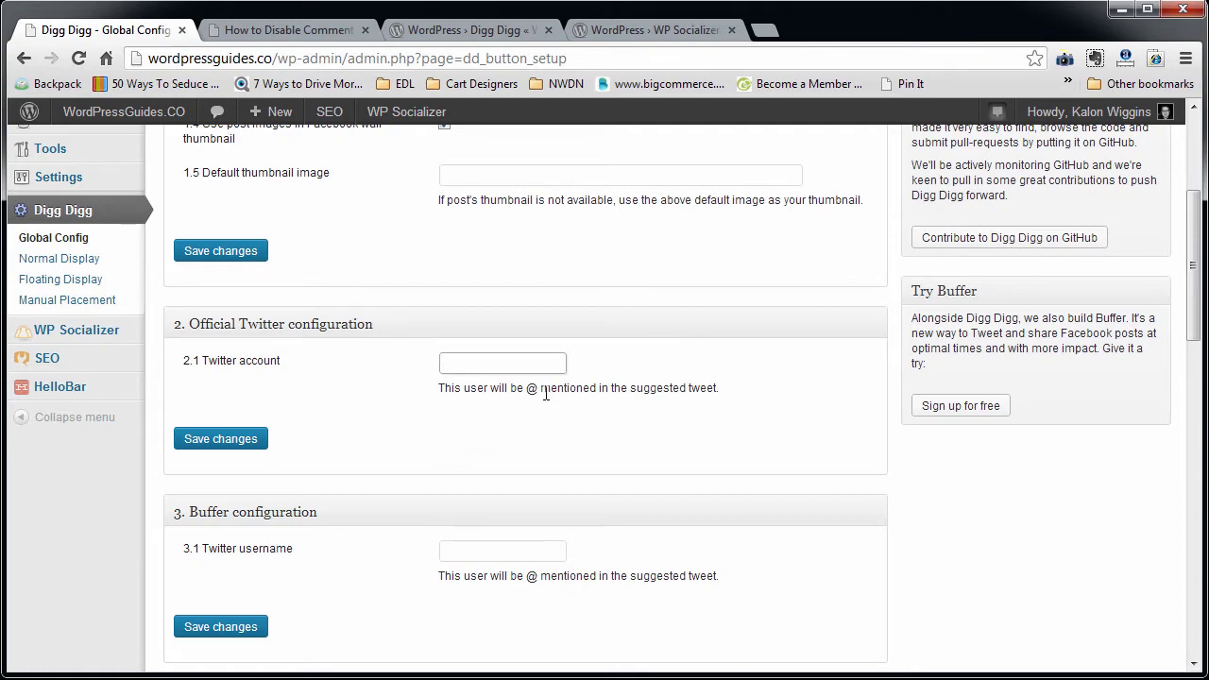
left_click_drag(526, 387, 592, 402)
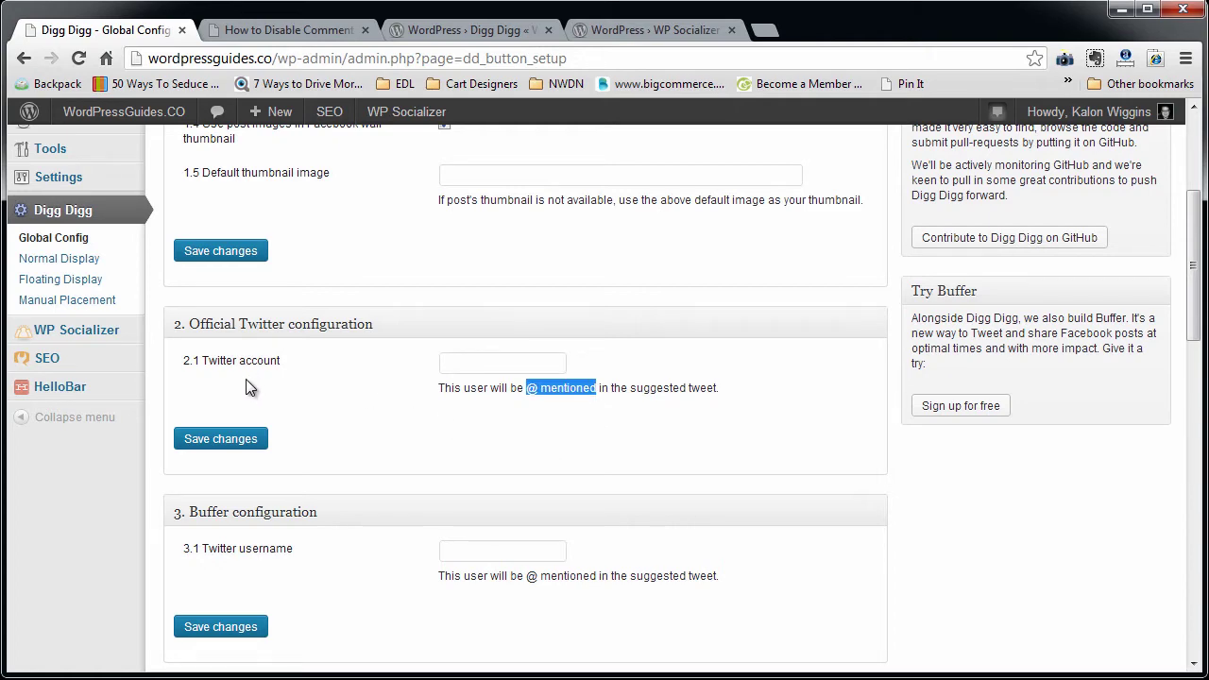
Reopen Digg Digg's Normal Display configuration and examine the display settings and the full list of sharing websites
left_click(113, 299)
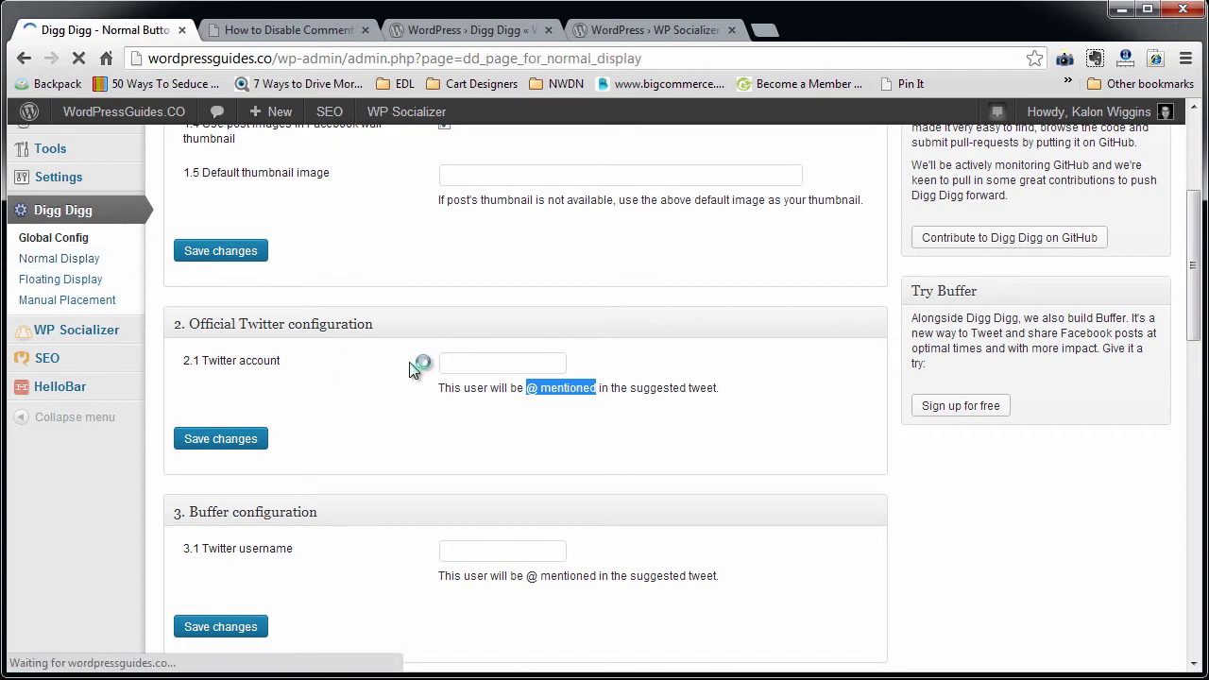
scroll(409, 368, "down", 12)
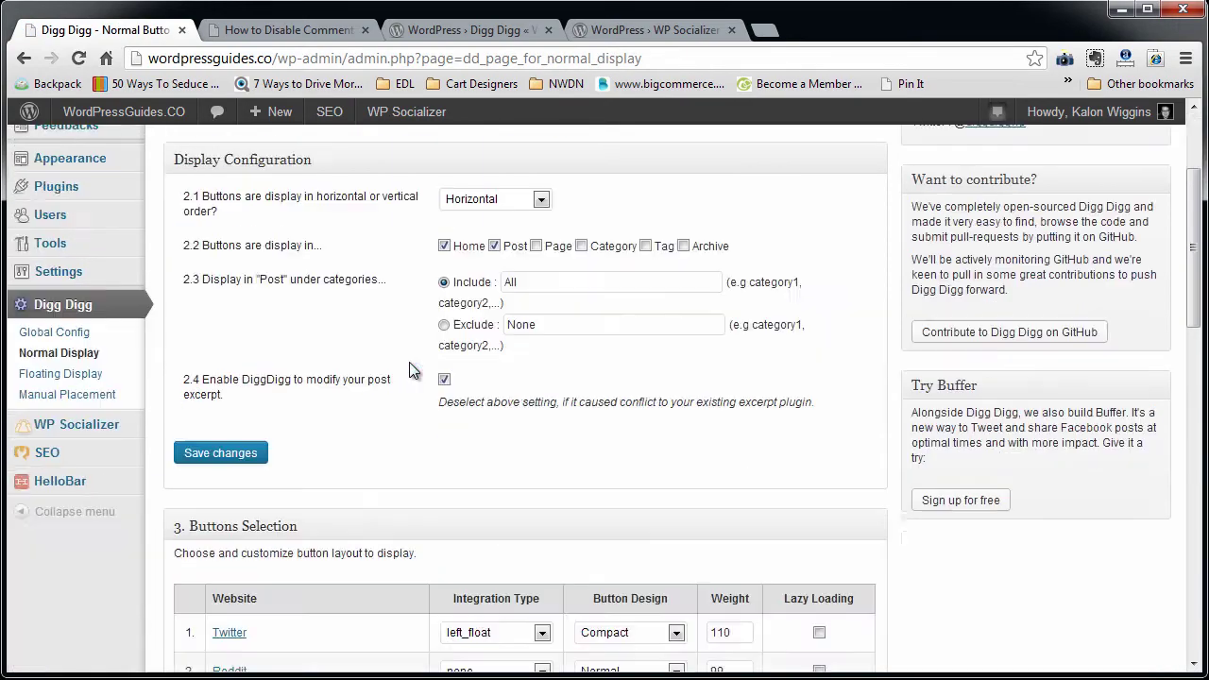
scroll(409, 364, "up", 5)
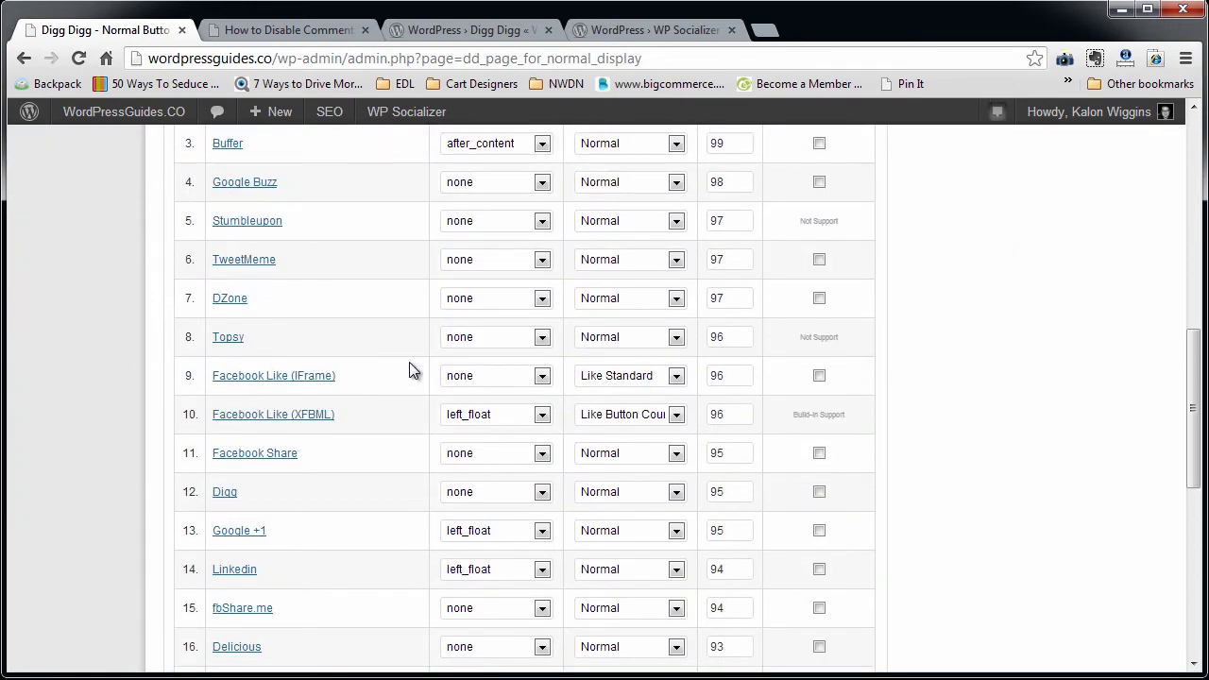
scroll(409, 362, "down", 4)
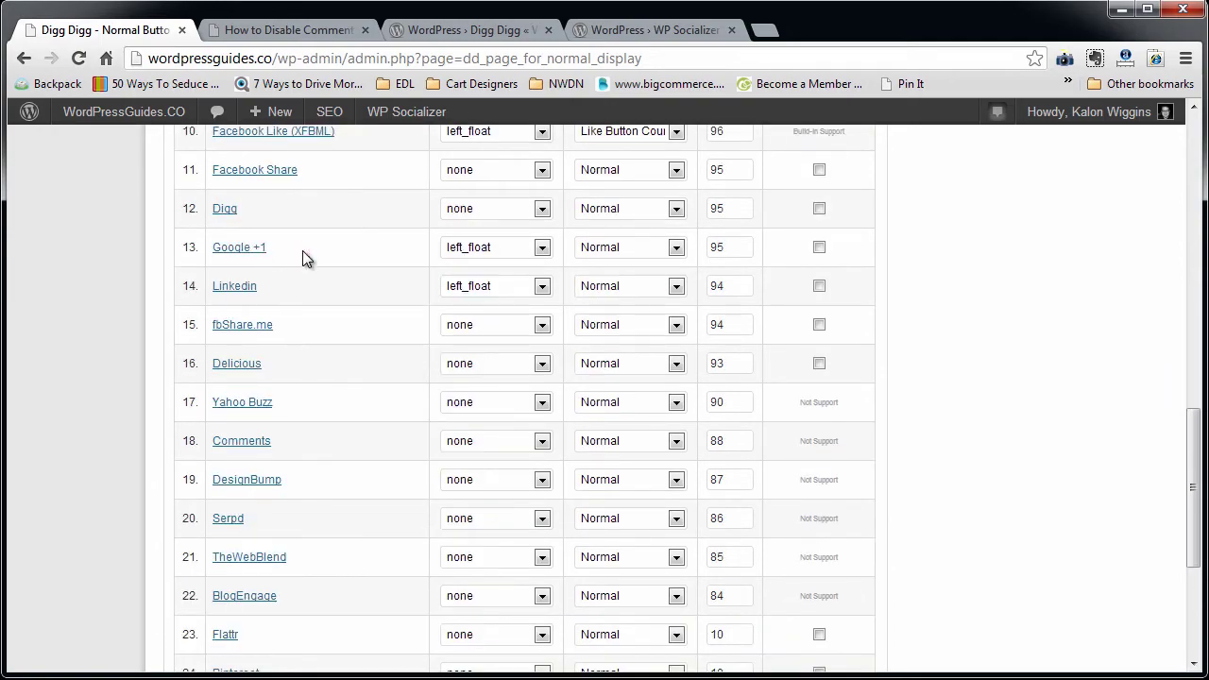
scroll(340, 279, "up", 6)
scroll(352, 286, "up", 5)
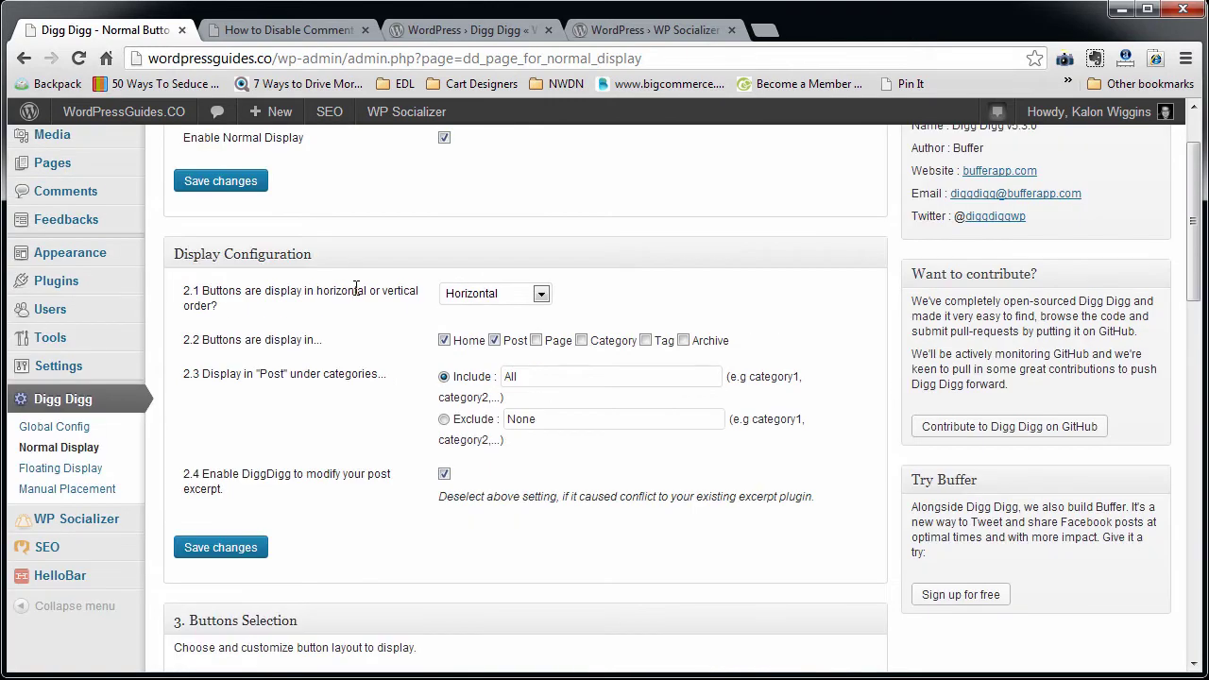
scroll(354, 290, "down", 12)
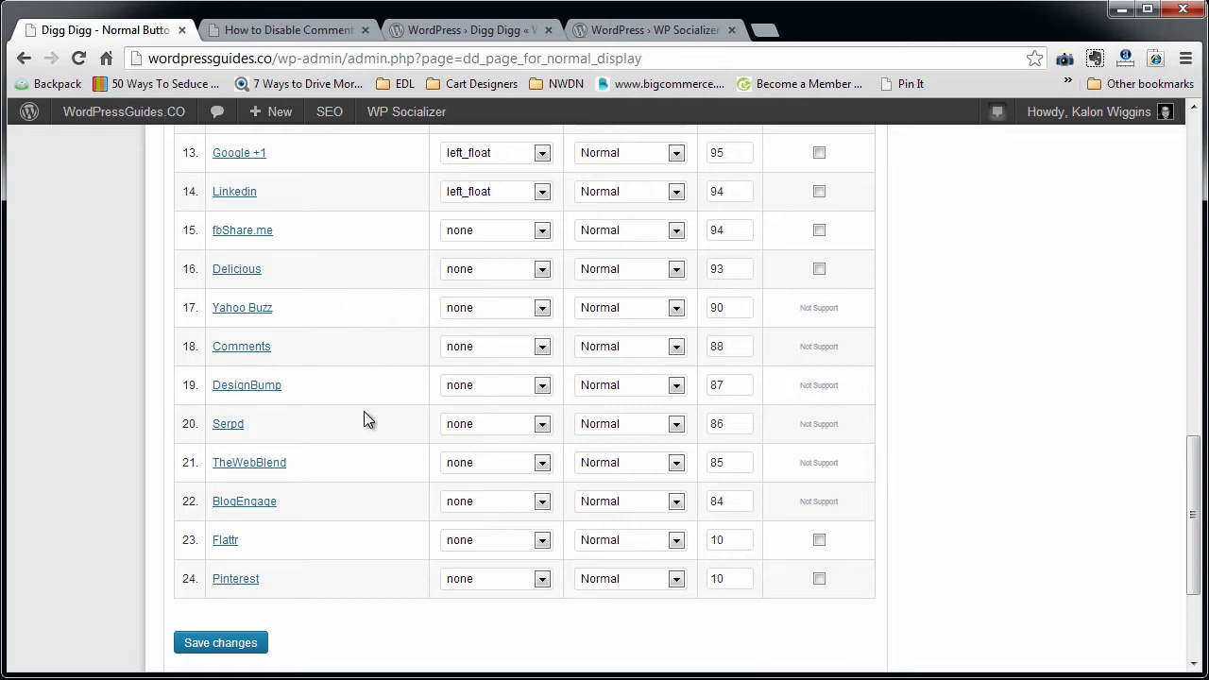
scroll(363, 416, "up", 6)
scroll(364, 416, "down", 4)
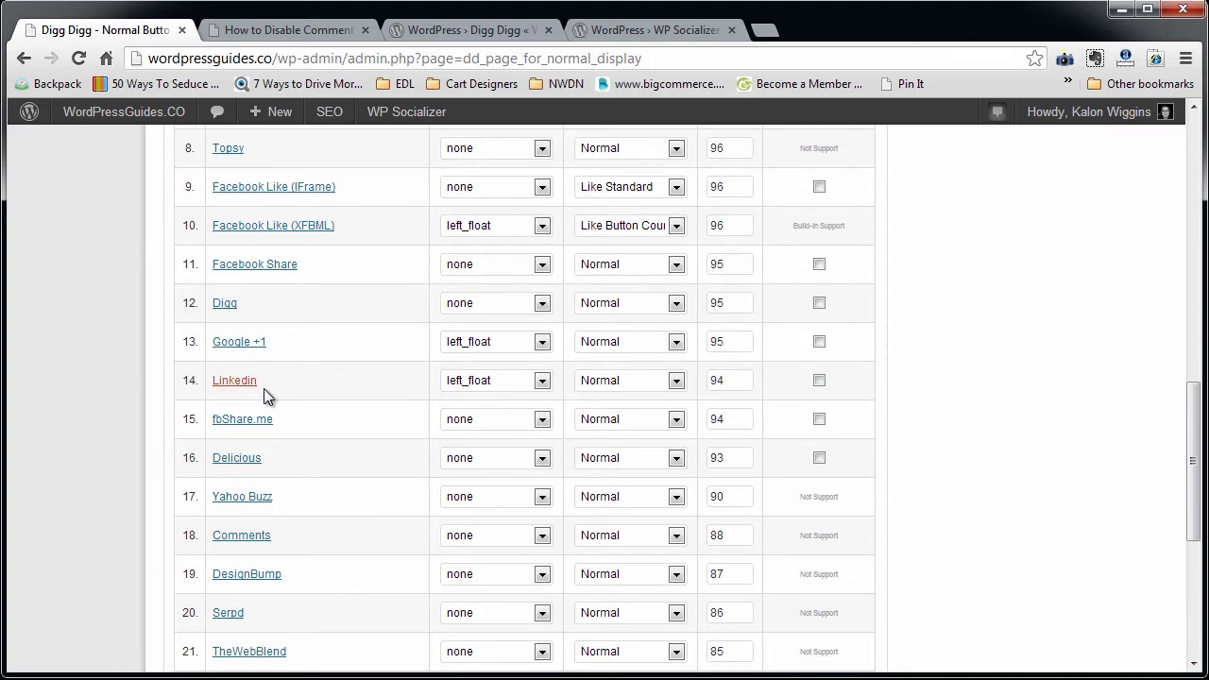
scroll(327, 408, "up", 8)
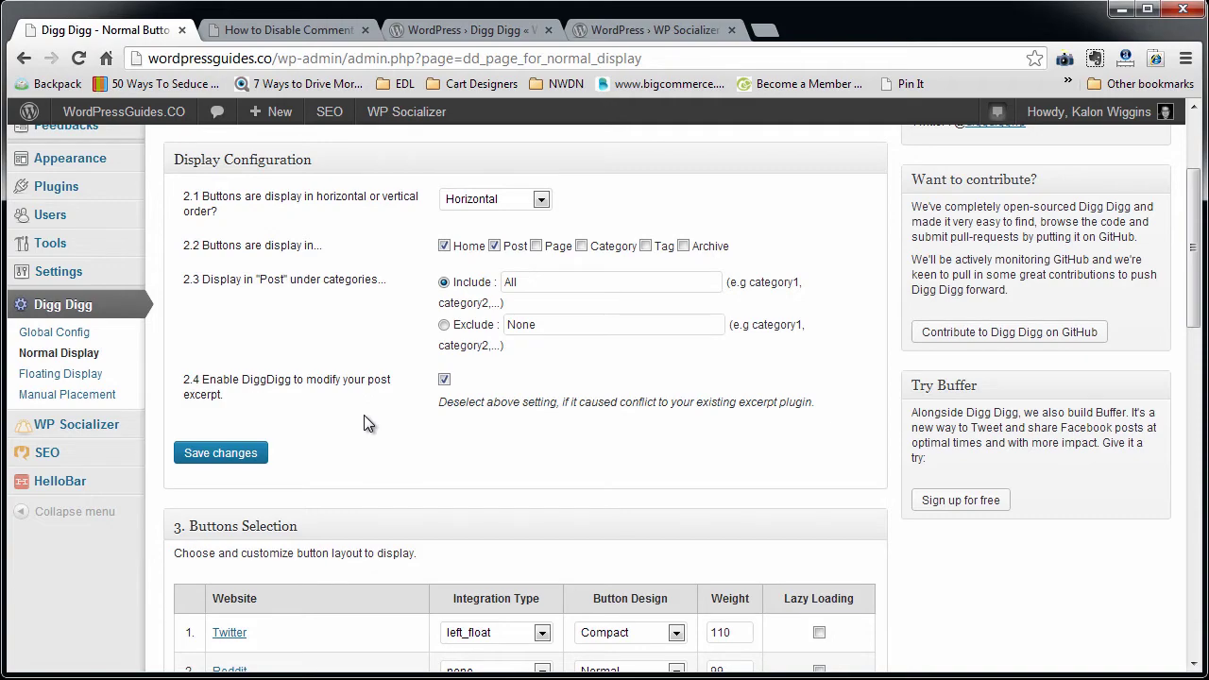
scroll(363, 416, "down", 3)
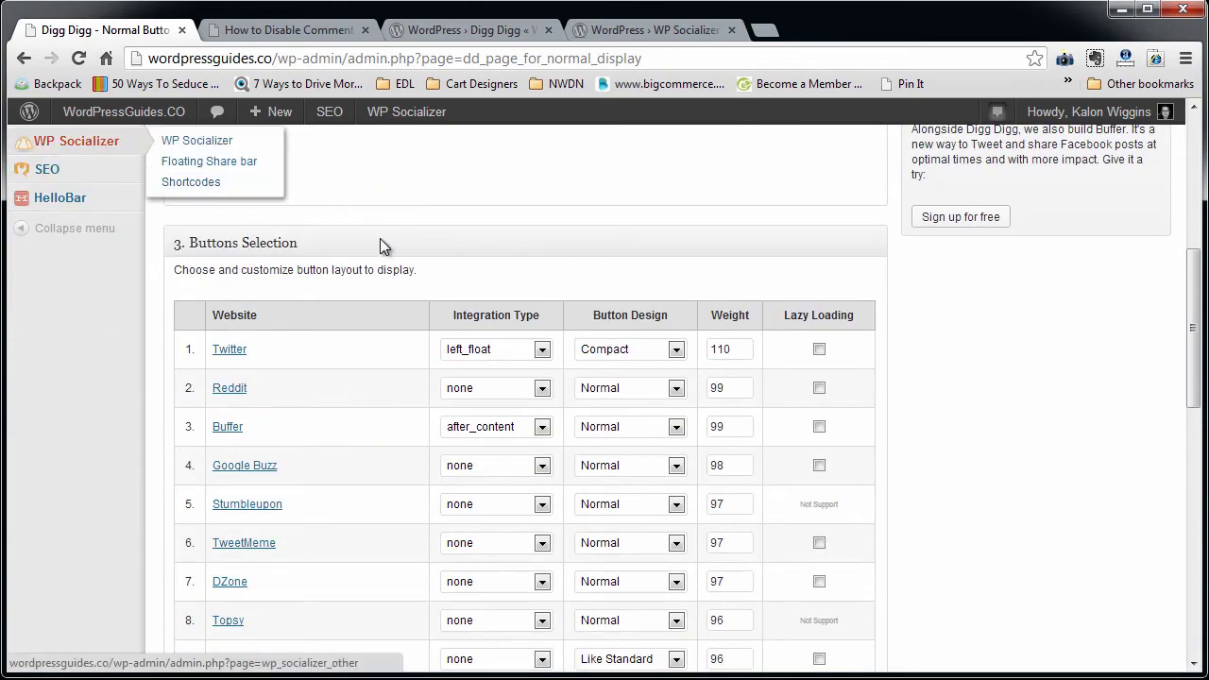
scroll(337, 453, "down", 9)
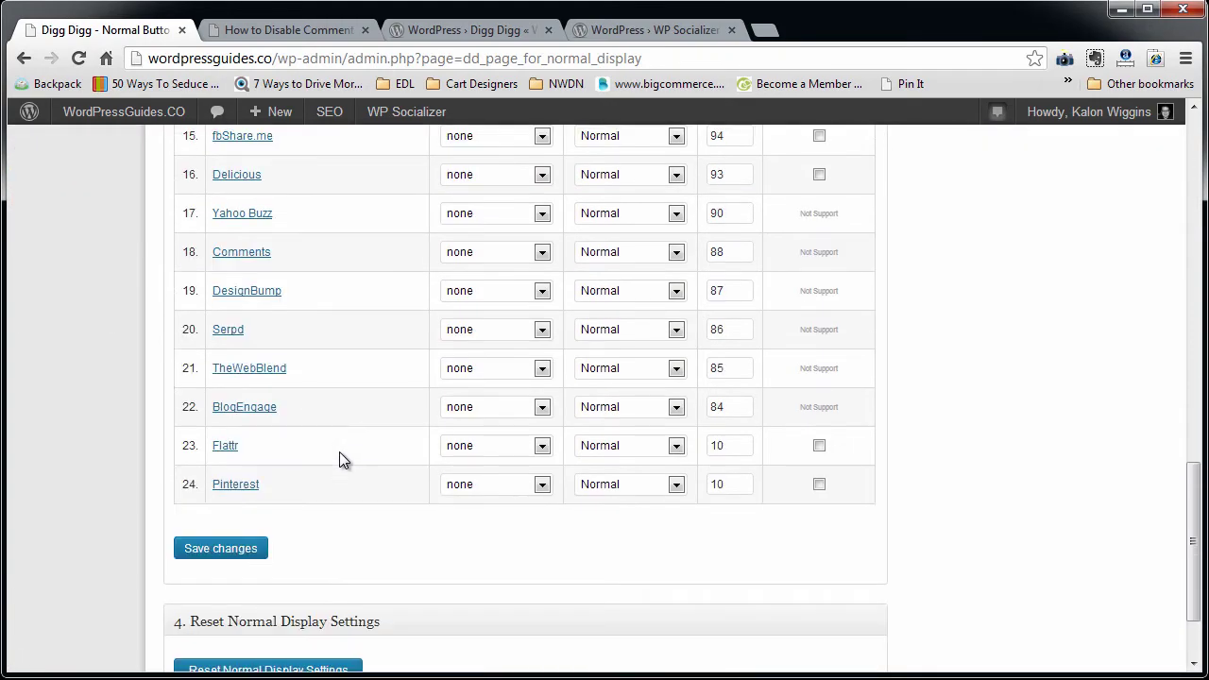
scroll(340, 452, "up", 11)
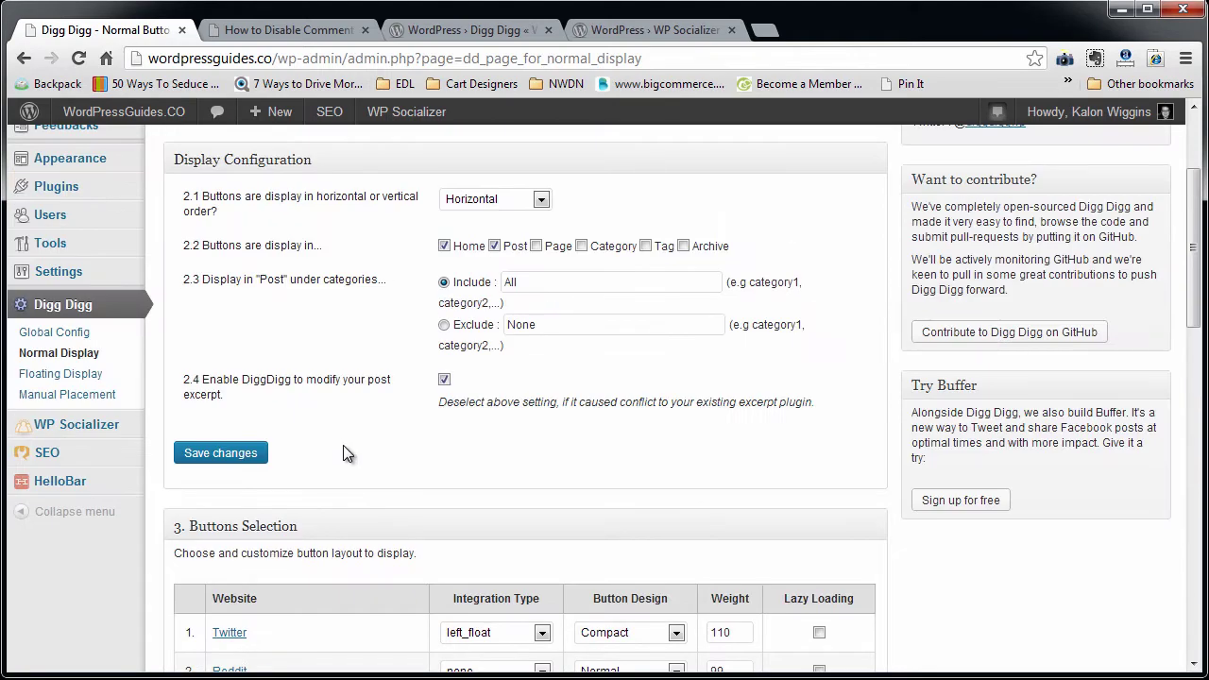
Temporarily disable WP Socializer's floating share bar and reload the How to Disable Comments post to check its share buttons
left_click(93, 378)
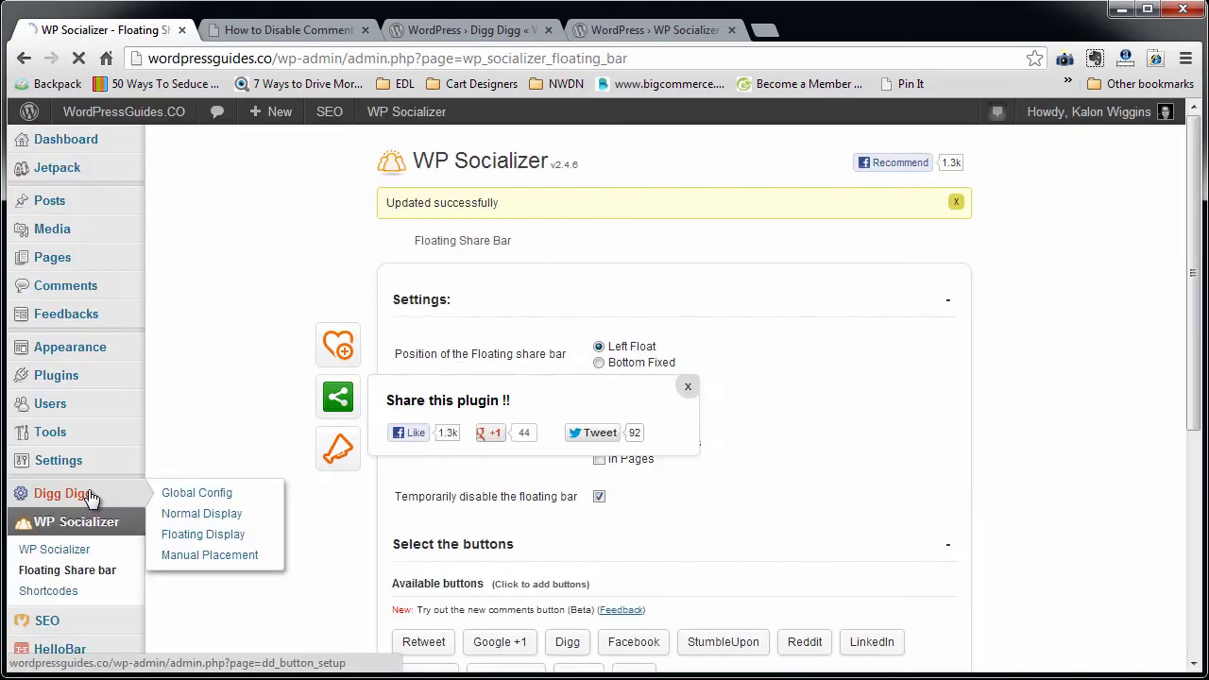
left_click(89, 494)
left_click(291, 31)
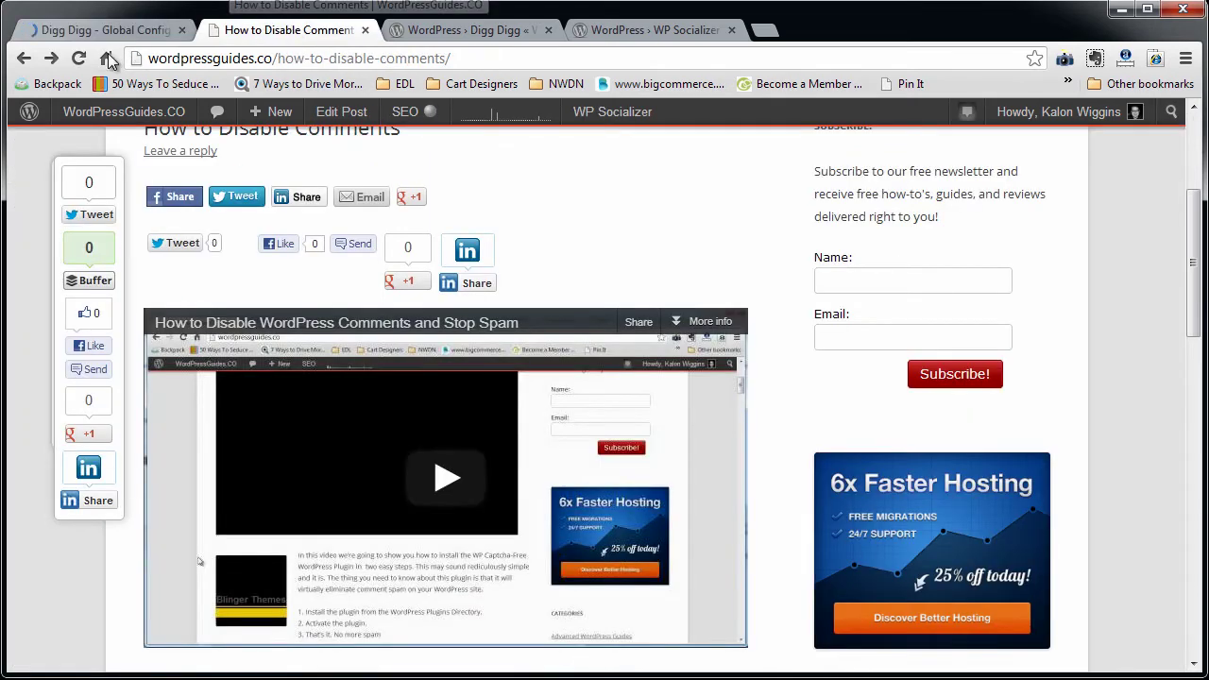
left_click(79, 58)
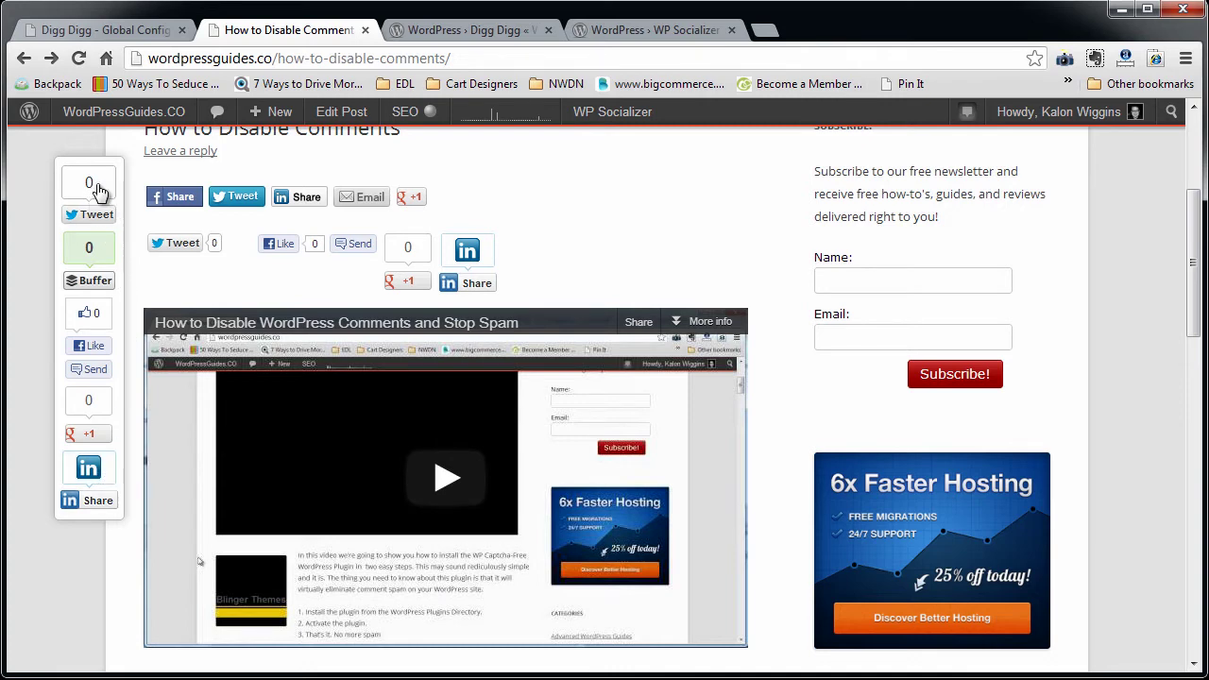
Return to Digg Digg's settings and open the Floating Button Bar configuration
left_click(106, 30)
scroll(122, 542, "down", 3)
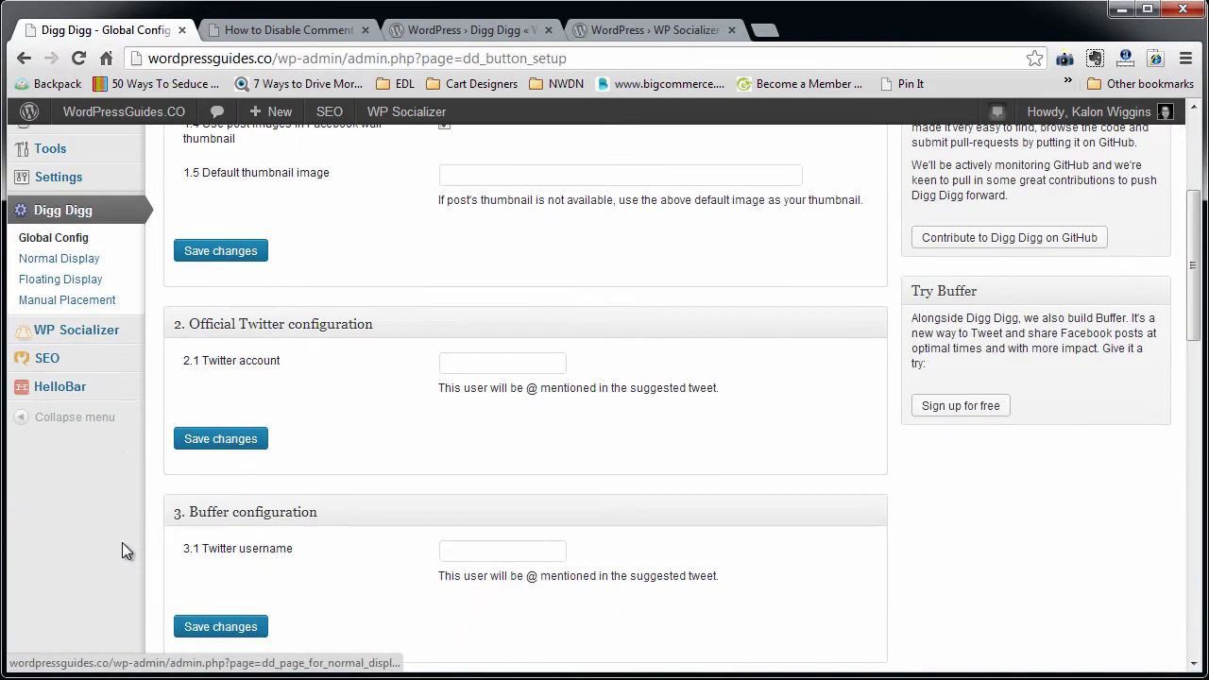
mouse_move(122, 331)
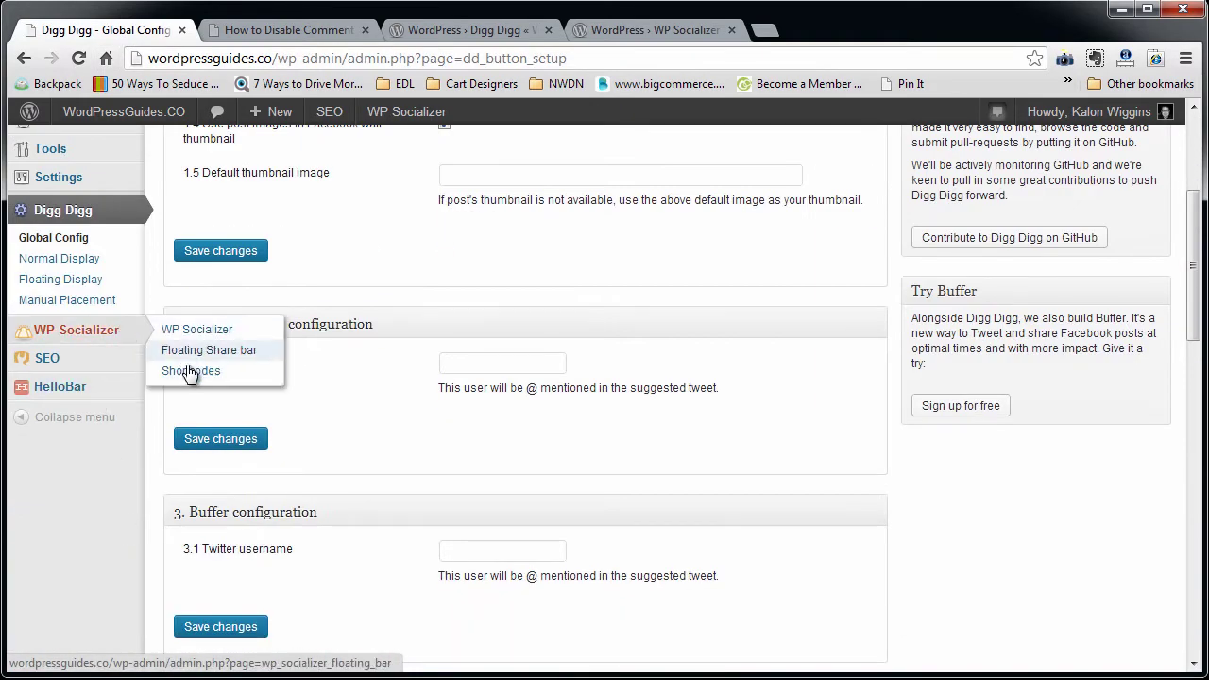
left_click(95, 277)
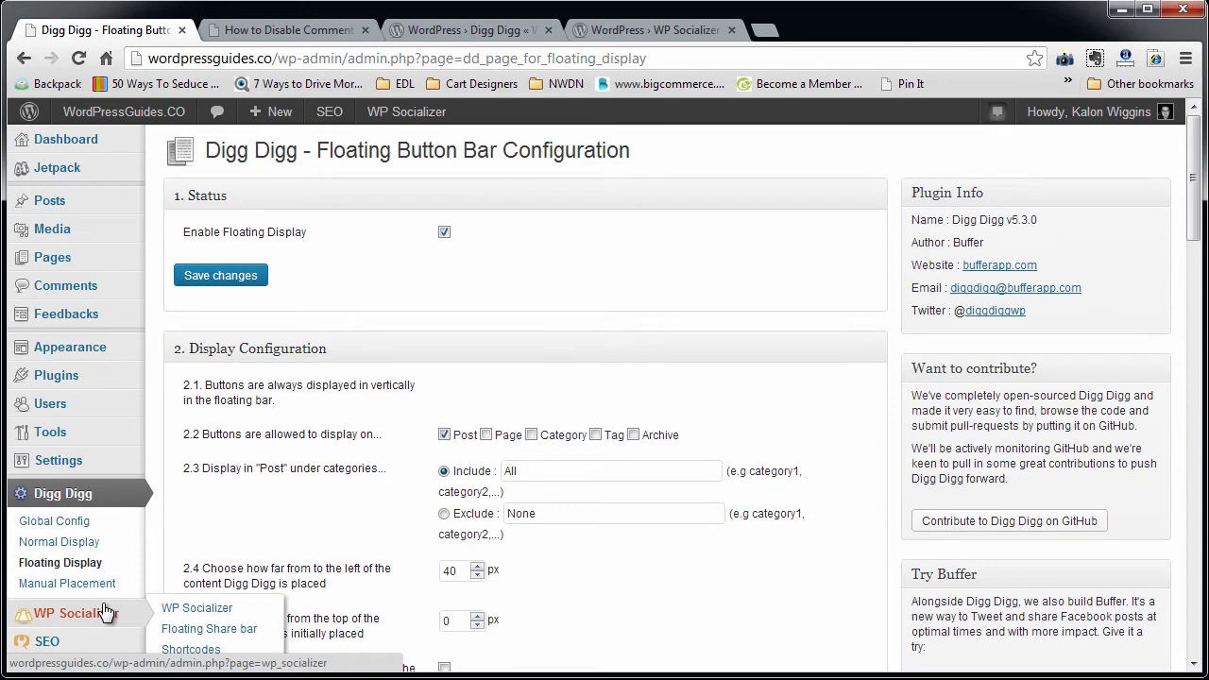
Open Template 1 for editing in WP Socializer's manual customization and review where the template is shown and positioned
left_click(106, 612)
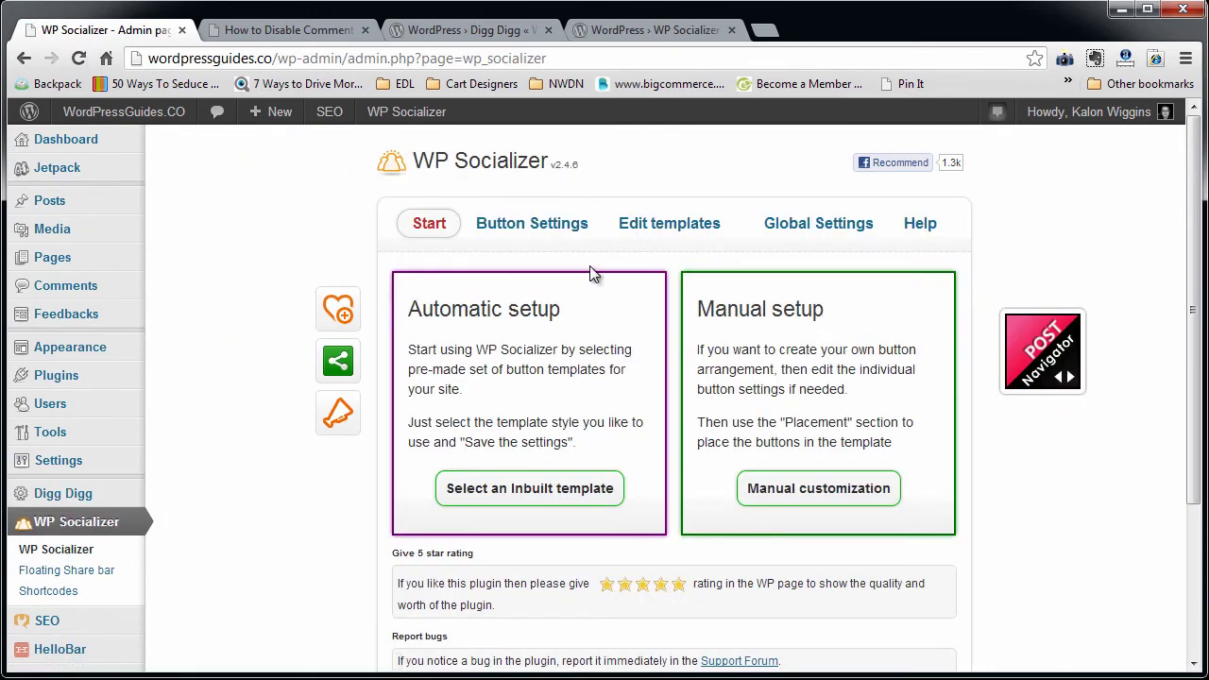
left_click(820, 493)
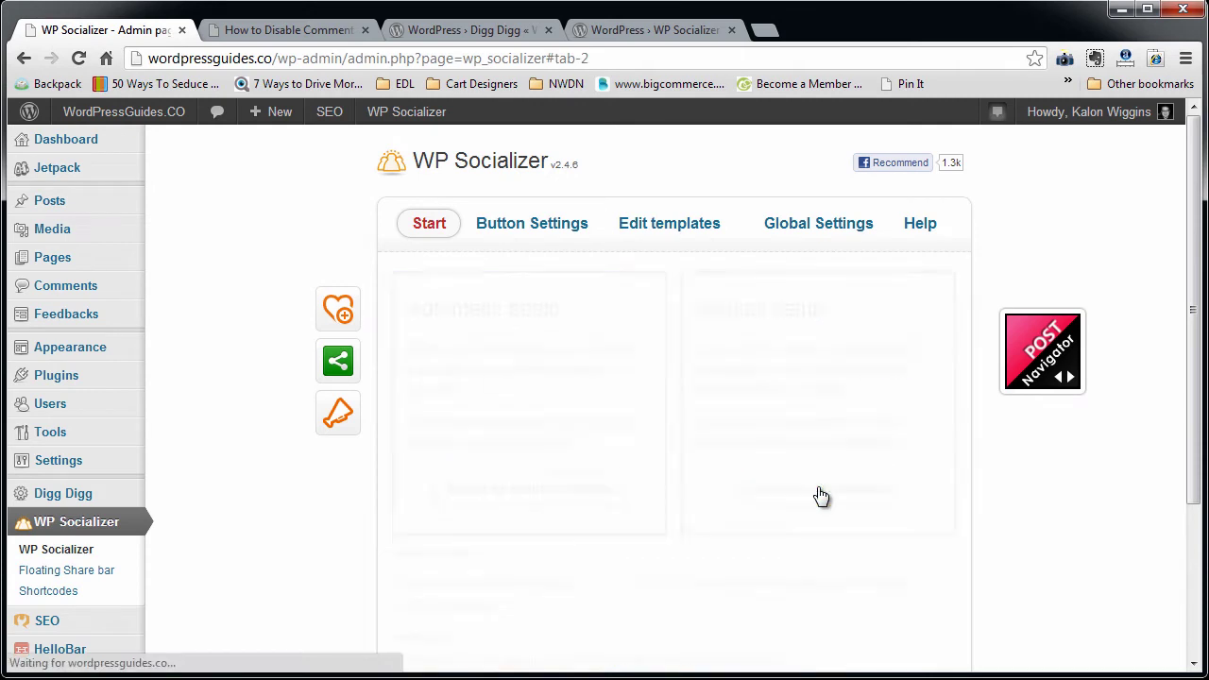
left_click(681, 223)
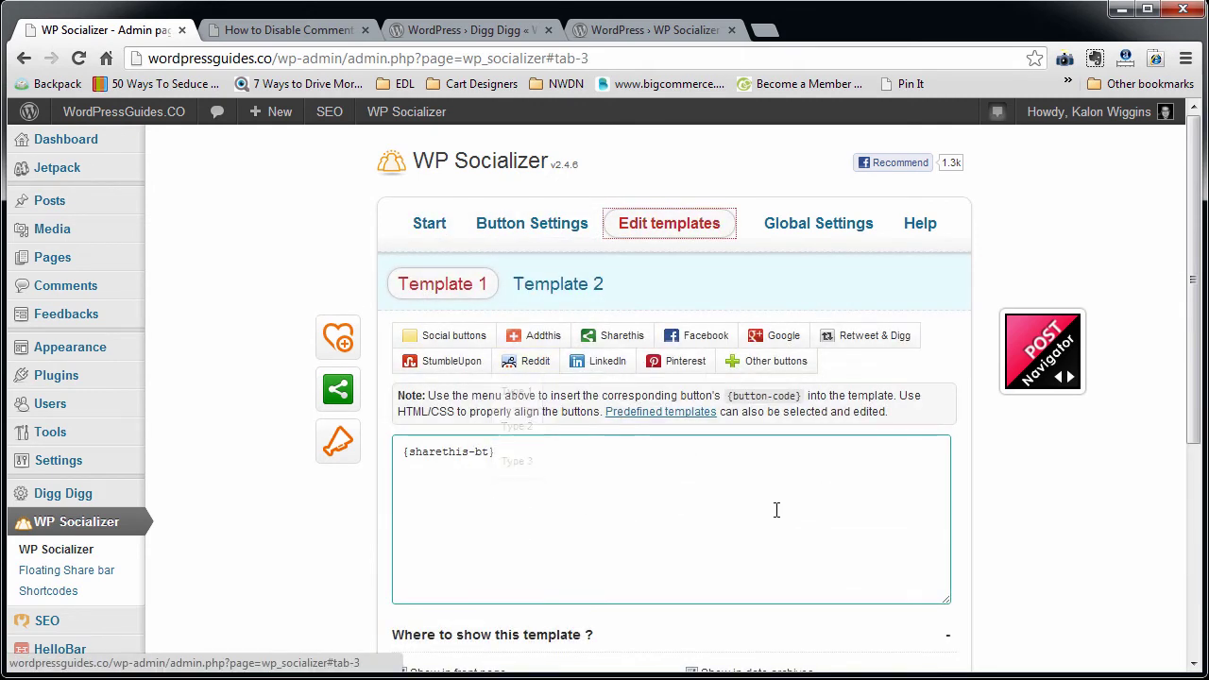
left_click(554, 449)
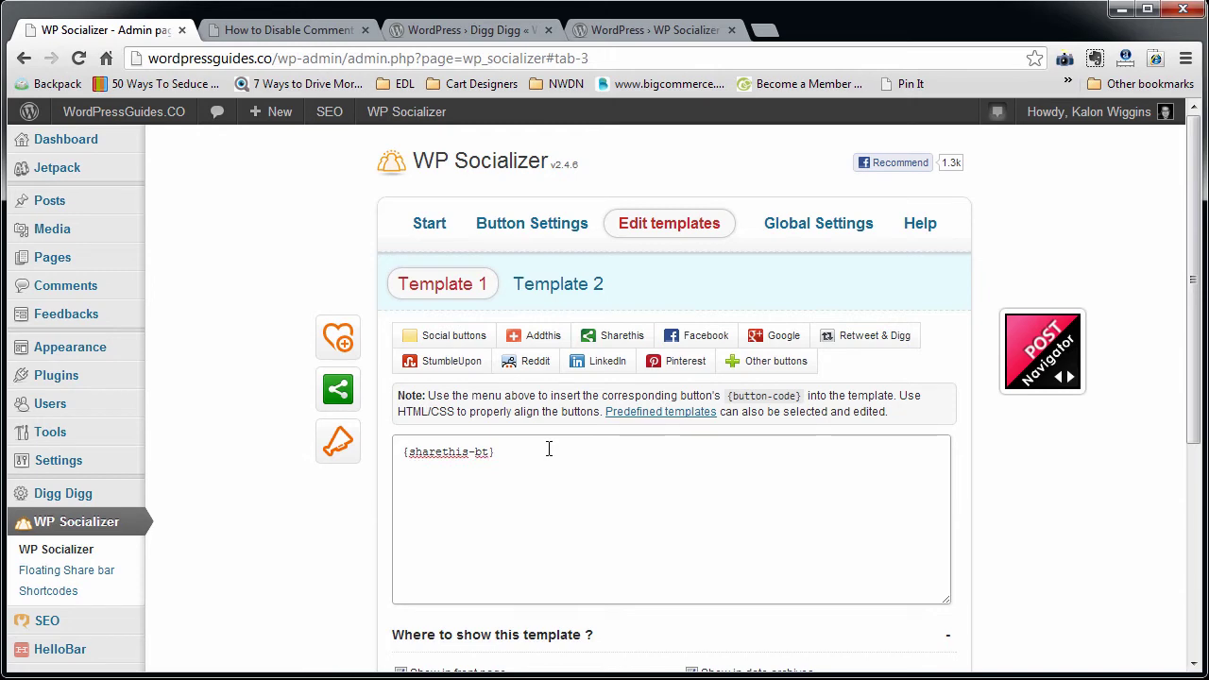
scroll(545, 510, "down", 3)
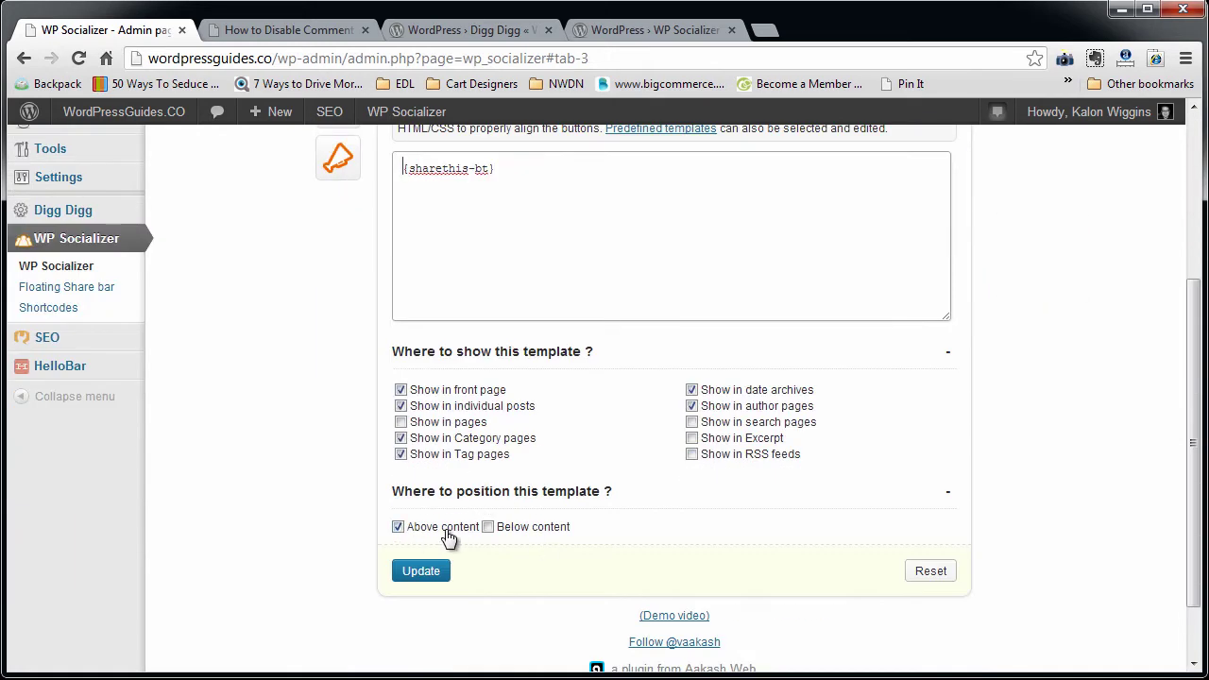
scroll(473, 524, "up", 1)
Wrap the {sharethis-bt} code of Template 1 in a div and add the h3 heading "Hi Guys!" before it
key("Home")
key("Return")
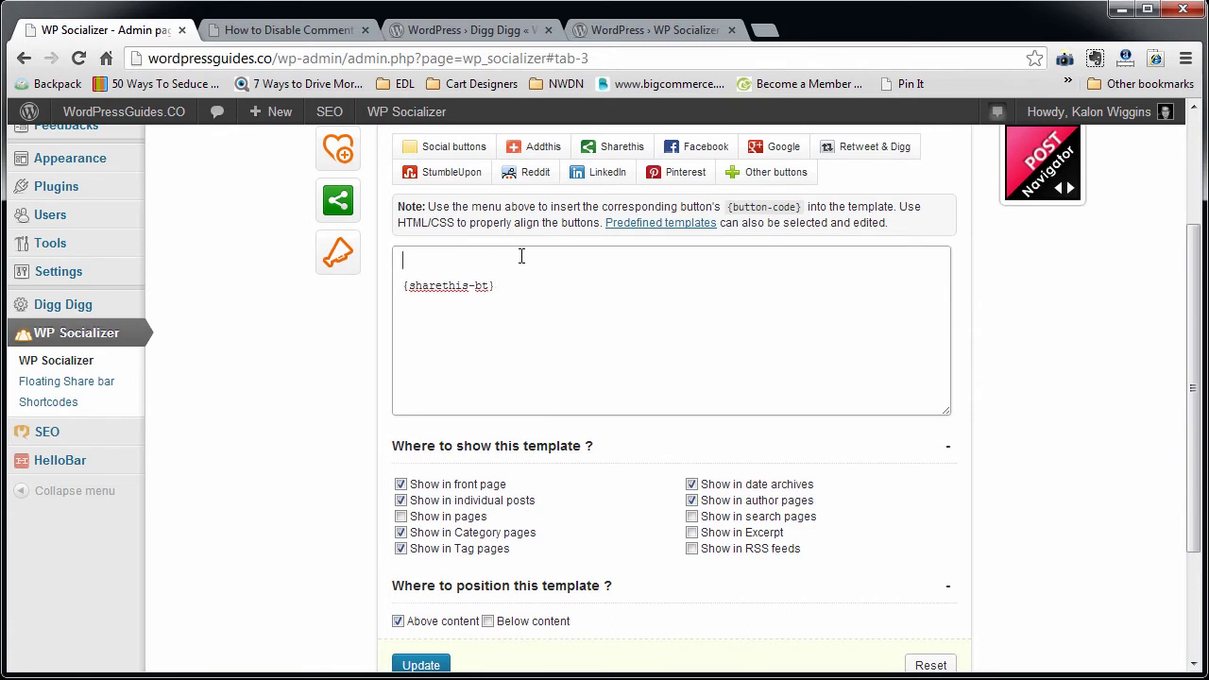
type("<dv")
type("iv>")
key("Delete")
key("End")
type("</")
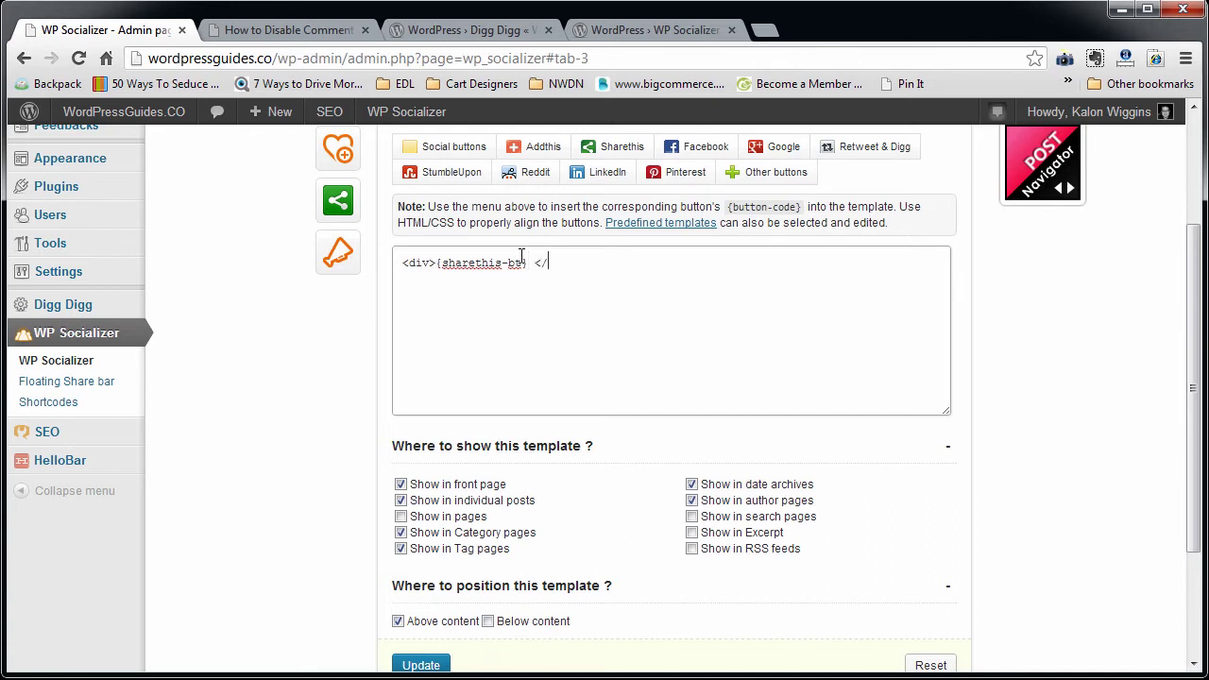
type("dibv<h3> <")
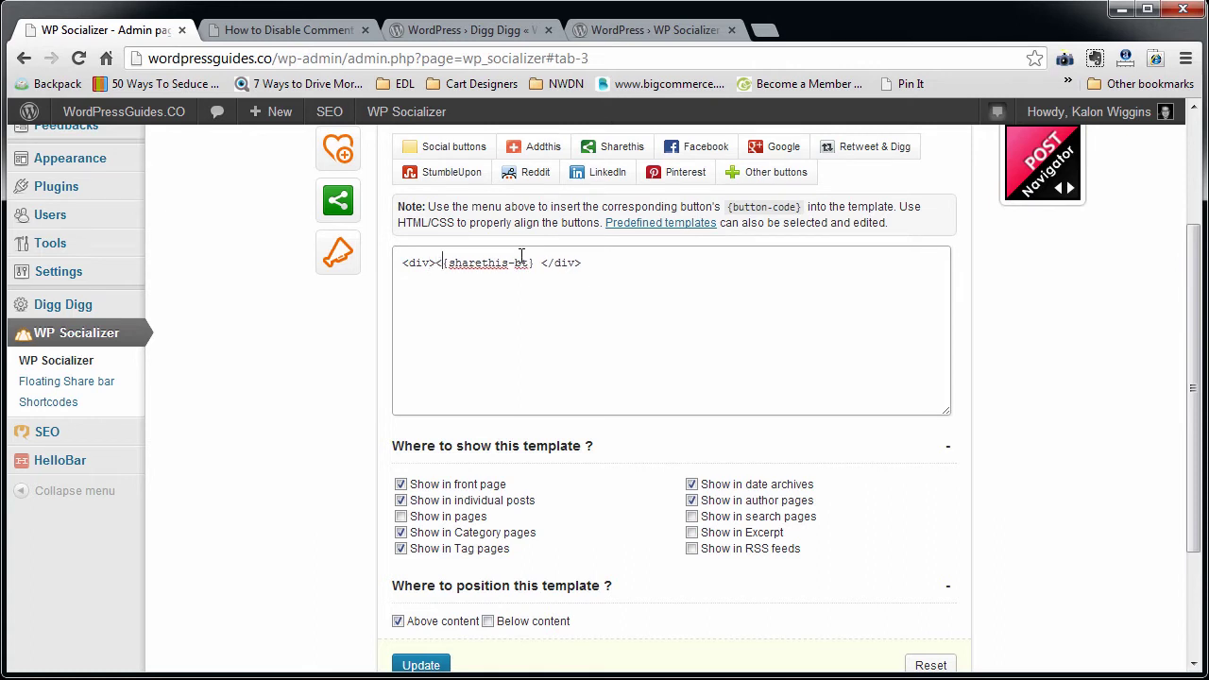
type("/h3>")
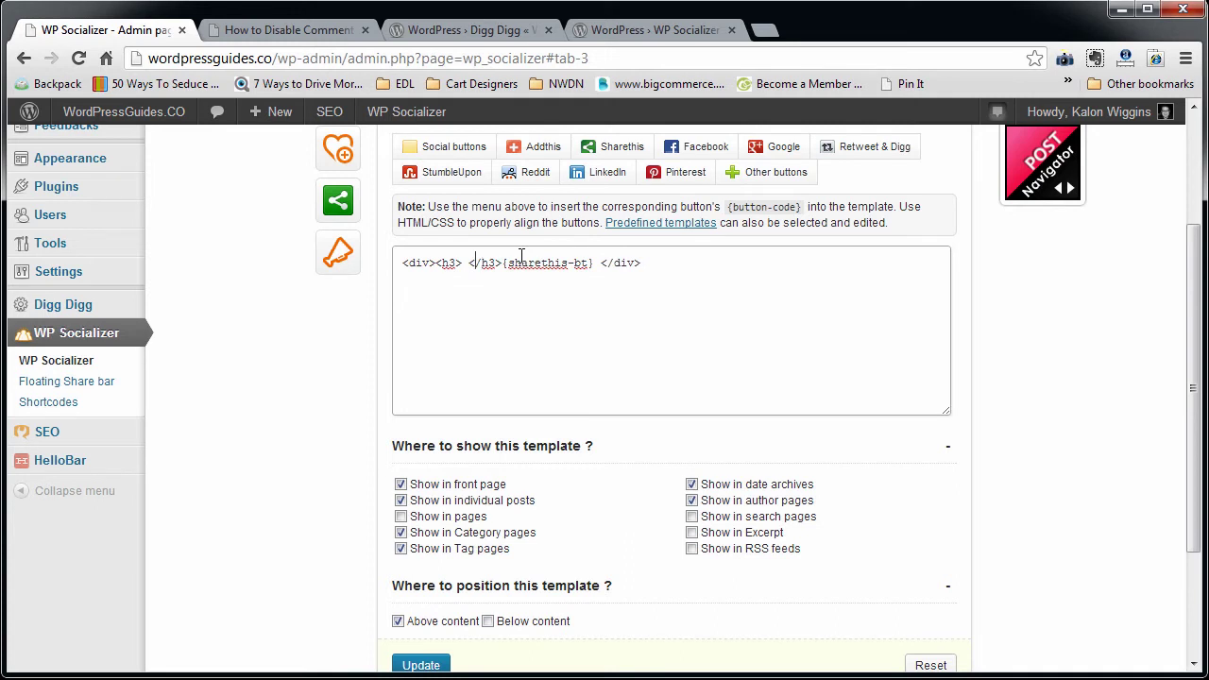
type("Hi Guys!")
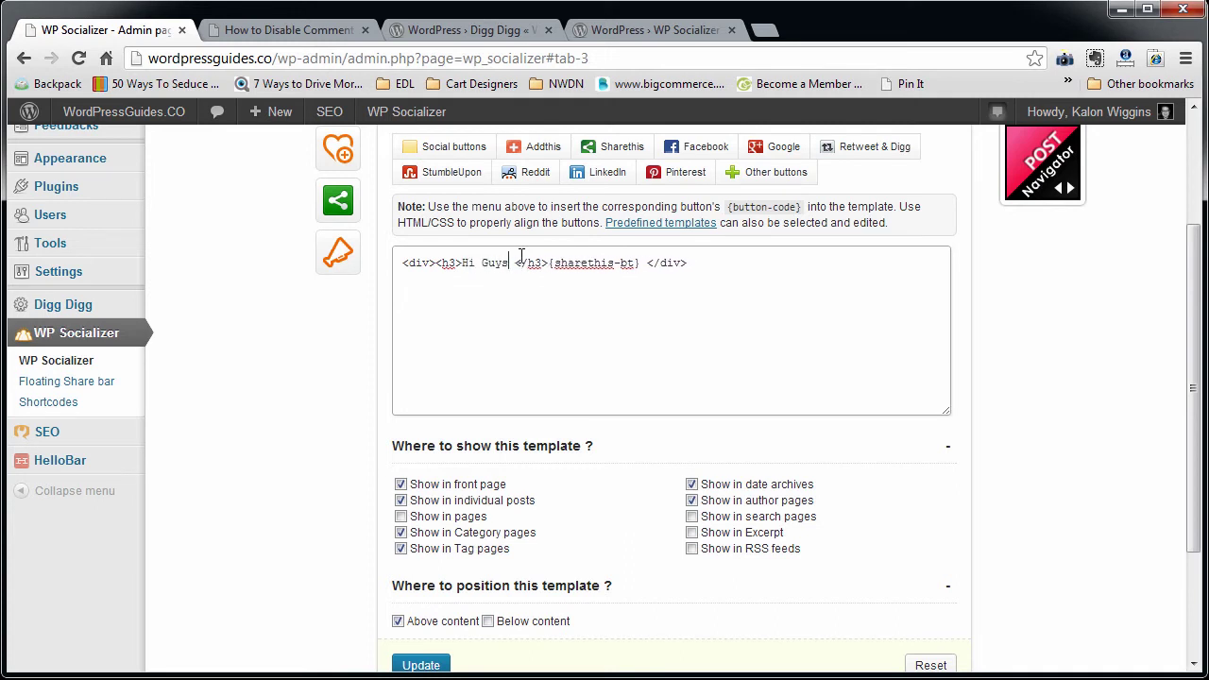
key("Delete")
Examine the div and h3 markup around Template 1's share code and the AddThis button types that can be inserted
left_click_drag(699, 259, 429, 248)
left_click_drag(705, 265, 287, 259)
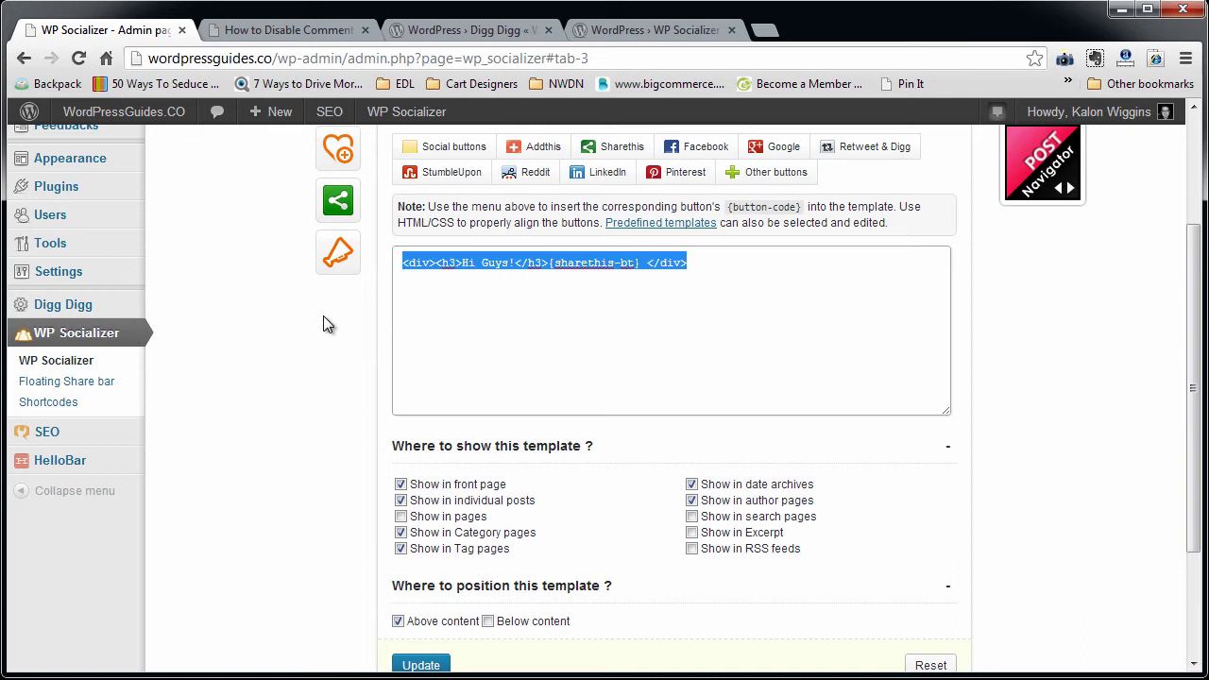
mouse_move(135, 301)
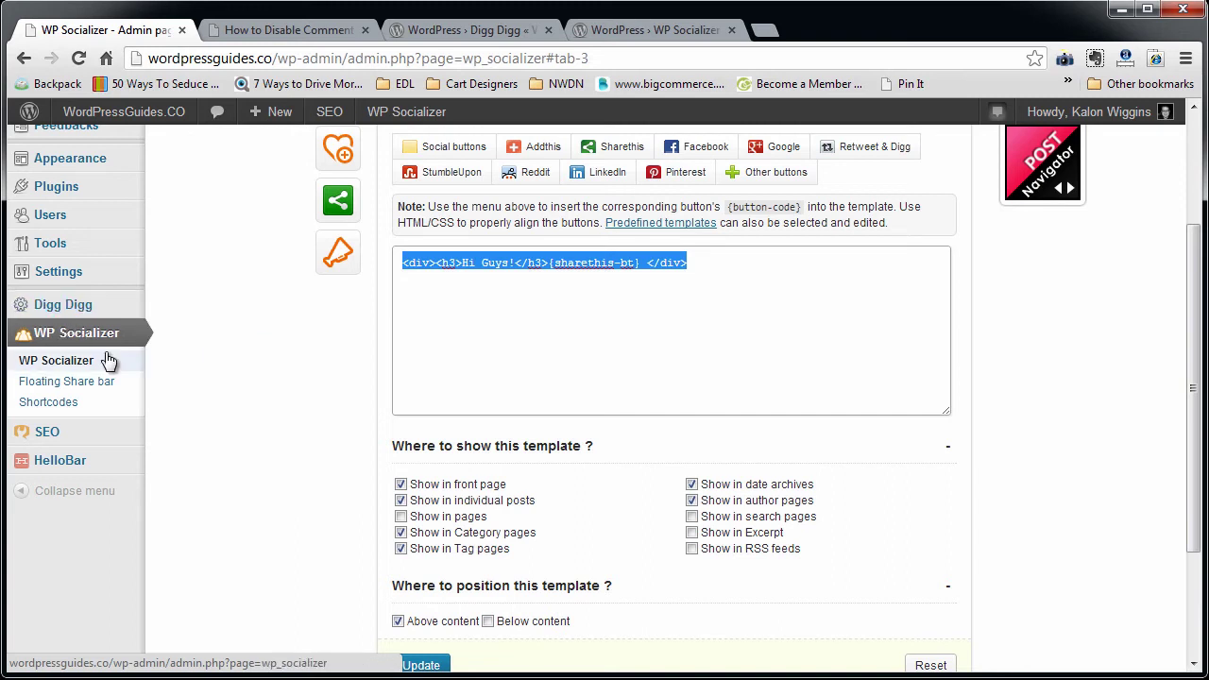
scroll(553, 343, "up", 2)
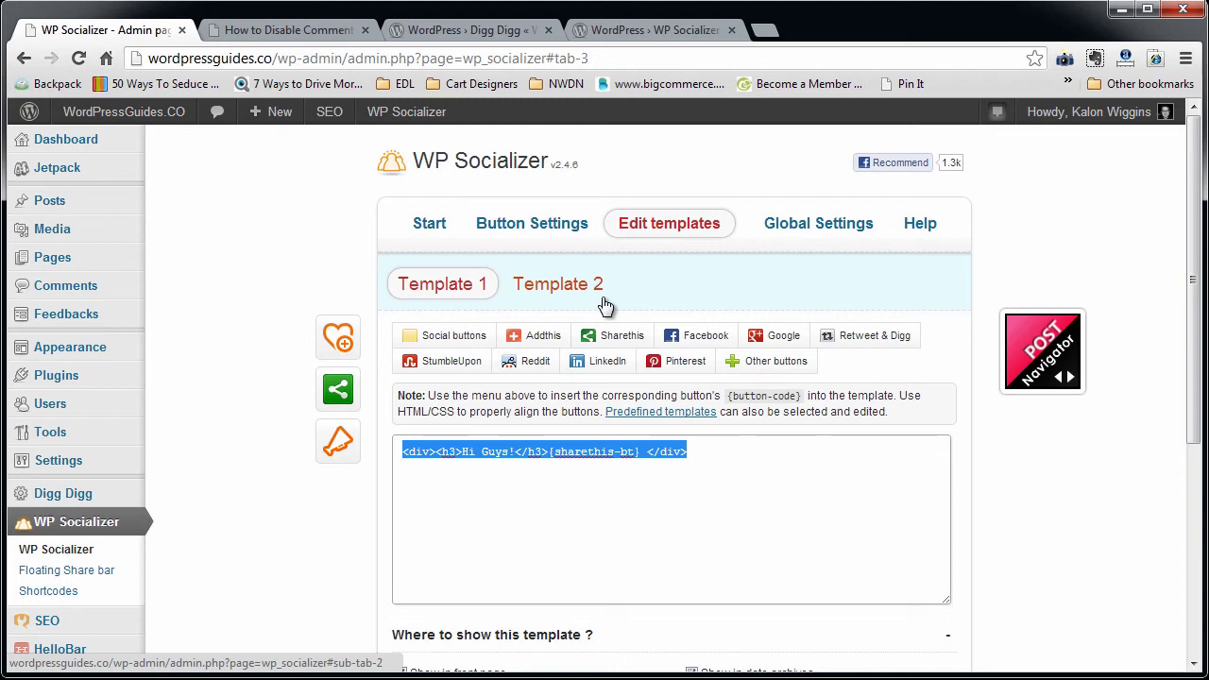
left_click(750, 451)
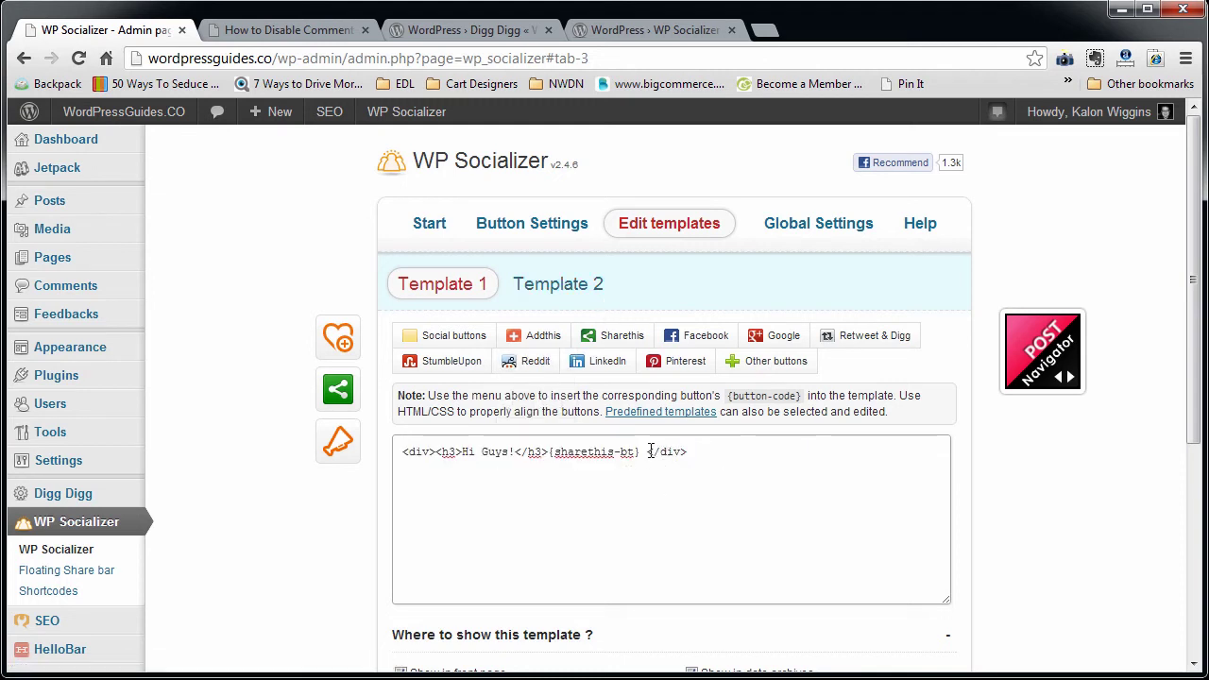
left_click_drag(648, 451, 688, 451)
left_click_drag(517, 450, 554, 451)
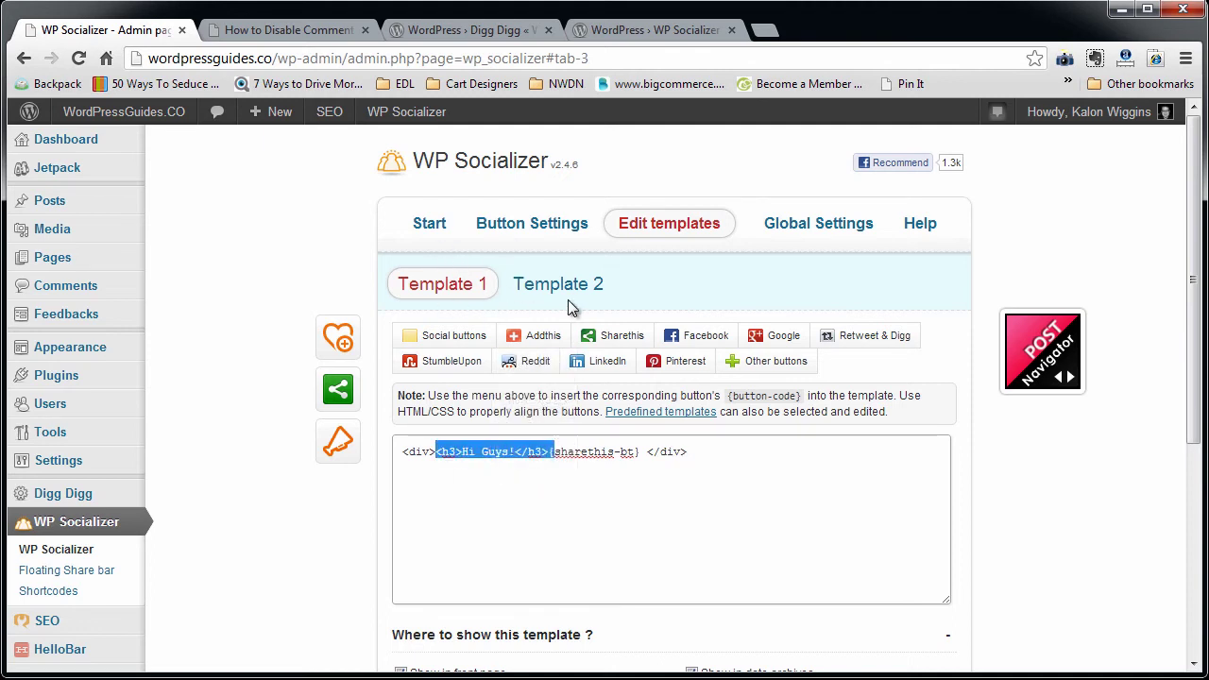
right_click(538, 451)
left_click(589, 464)
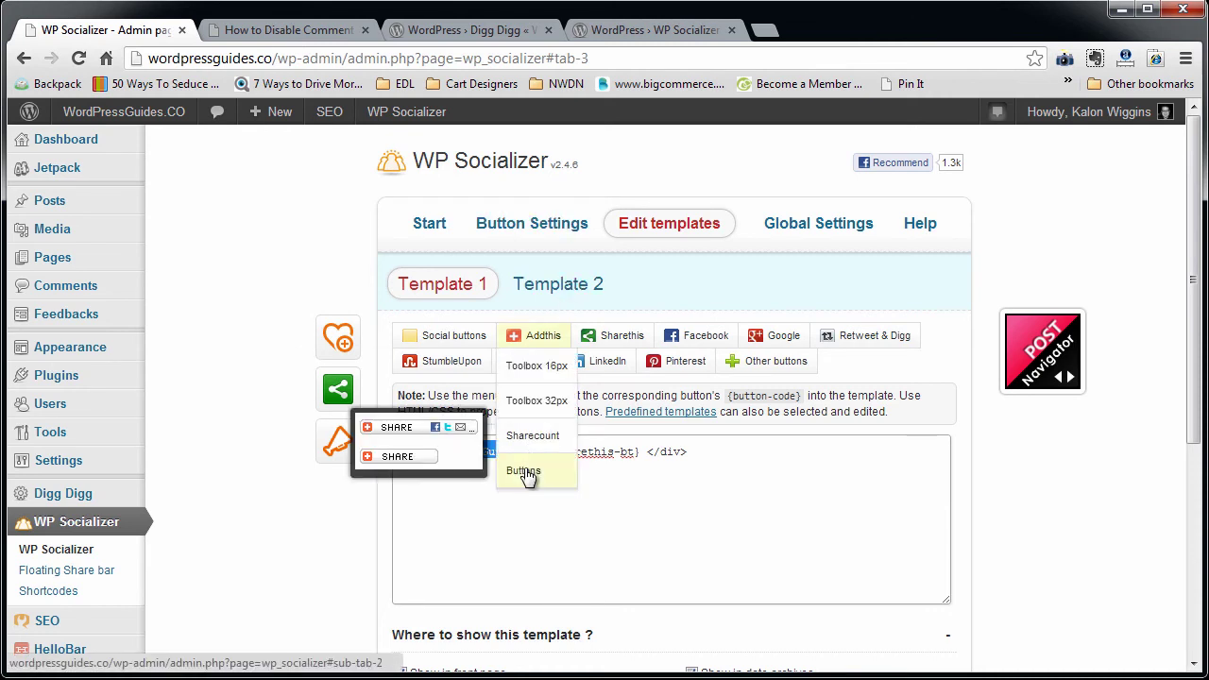
left_click(672, 484)
left_click_drag(648, 452, 714, 451)
left_click(622, 465)
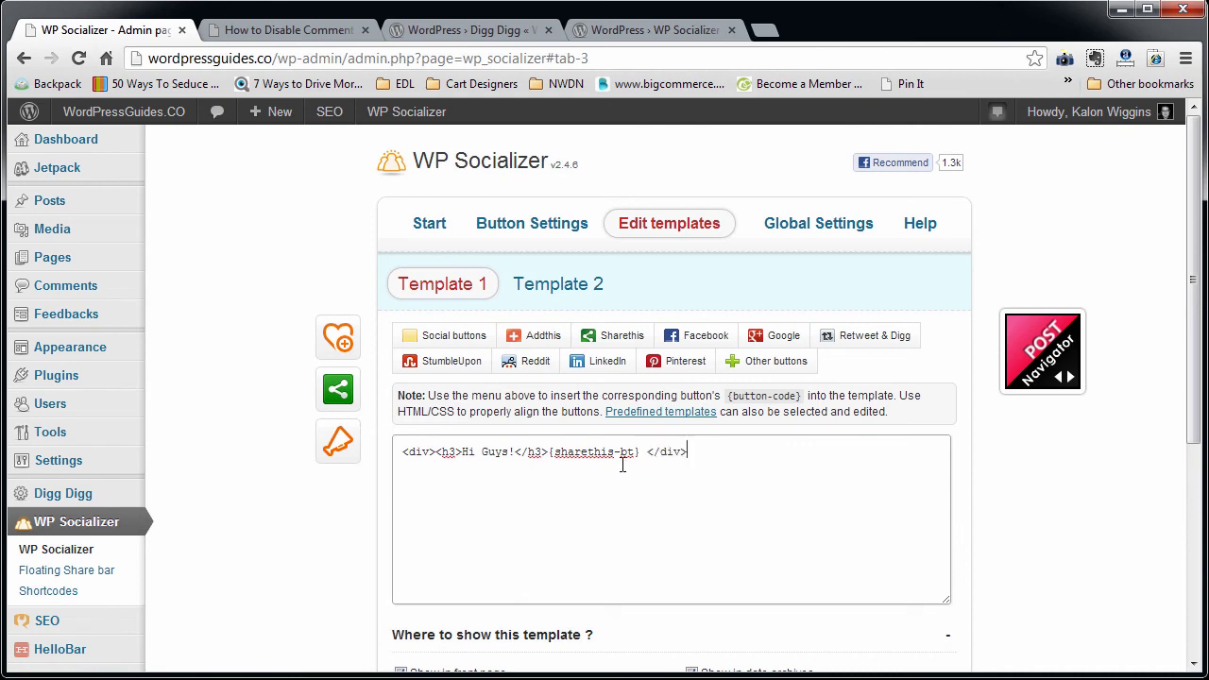
left_click_drag(548, 452, 393, 475)
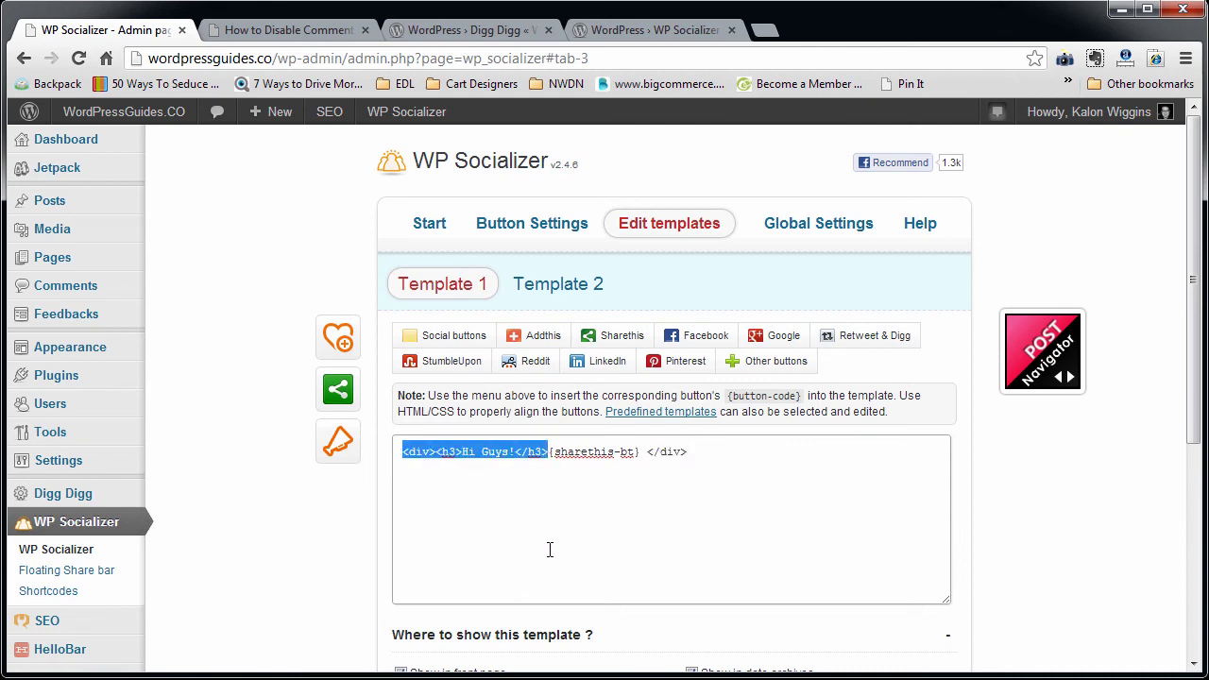
Remove the space between {sharethis-bt} and the closing div tag in Template 1
left_click(570, 462)
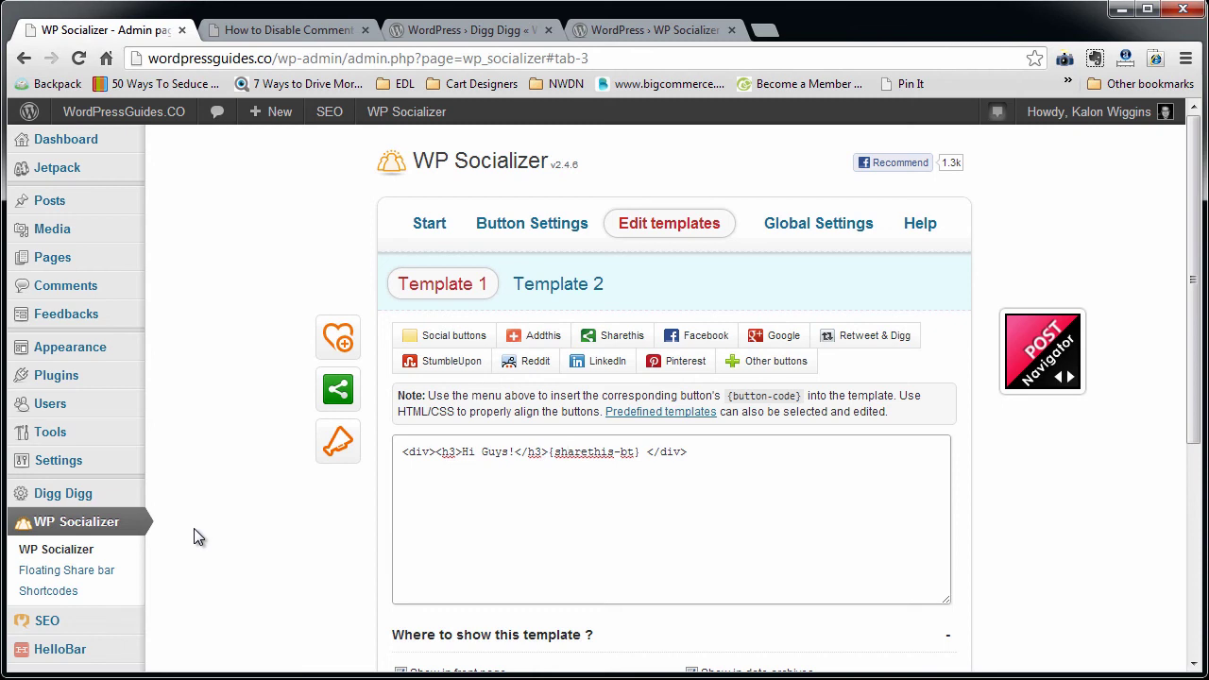
left_click(645, 452)
key("BackSpace")
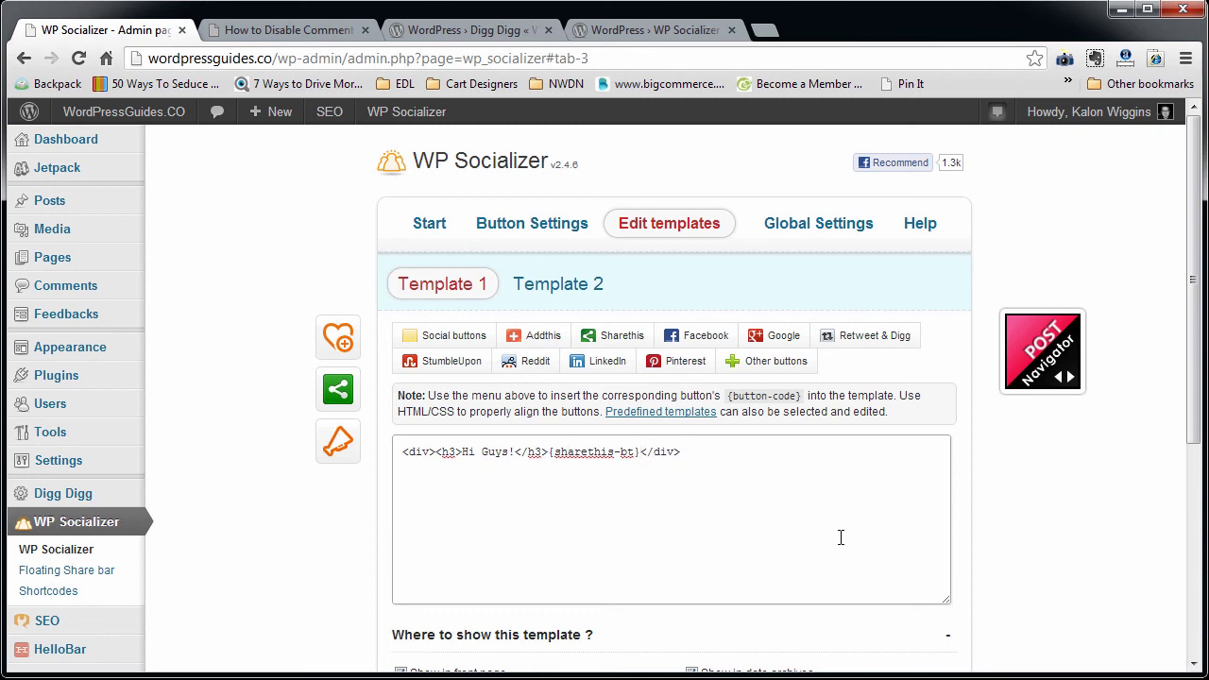